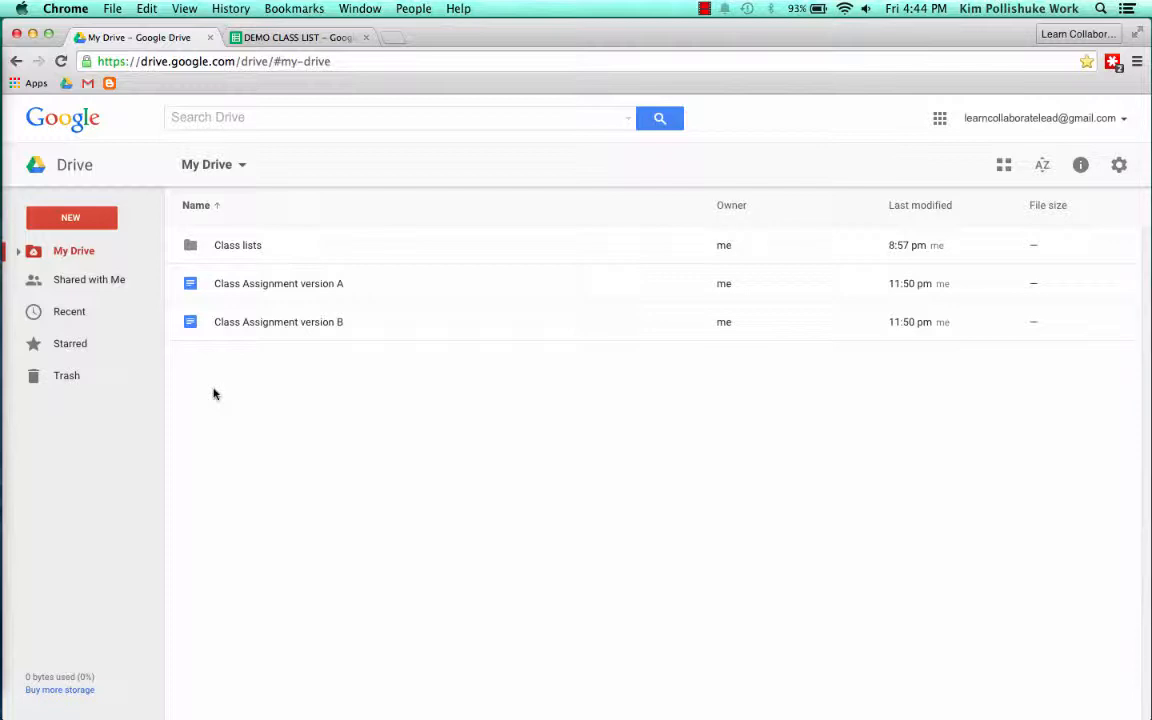
Create a new blank Google Sheets spreadsheet and search the add-on store for Doctopus
left_click(79, 220)
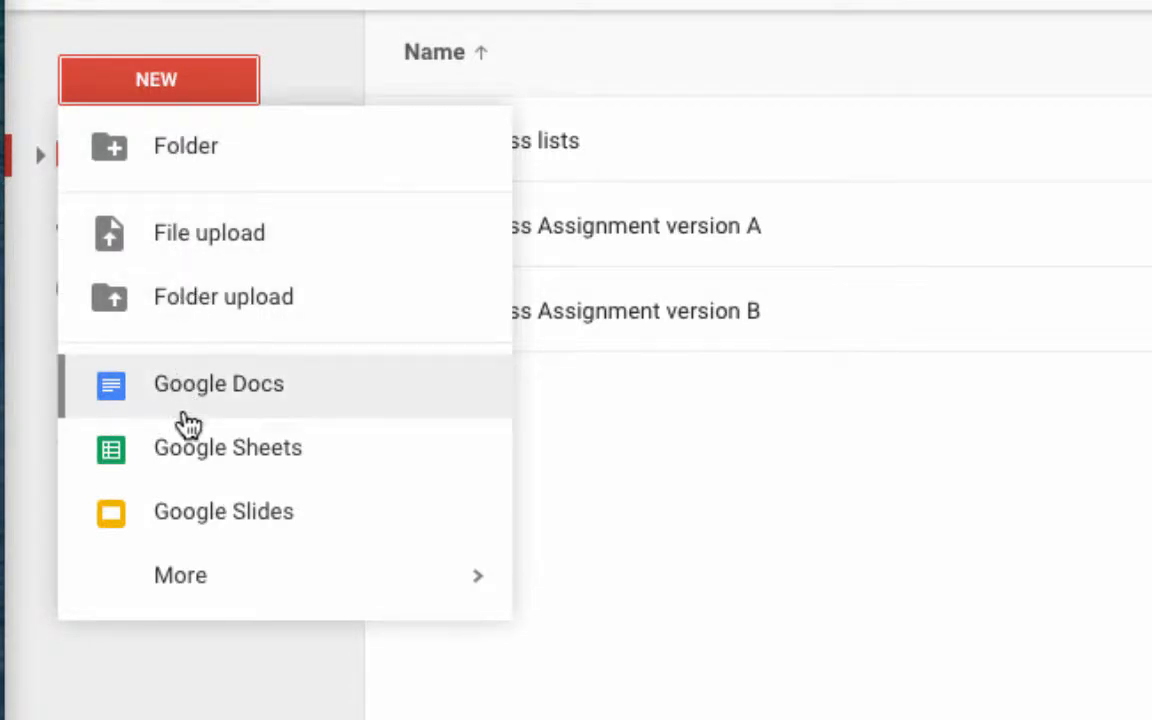
left_click(286, 458)
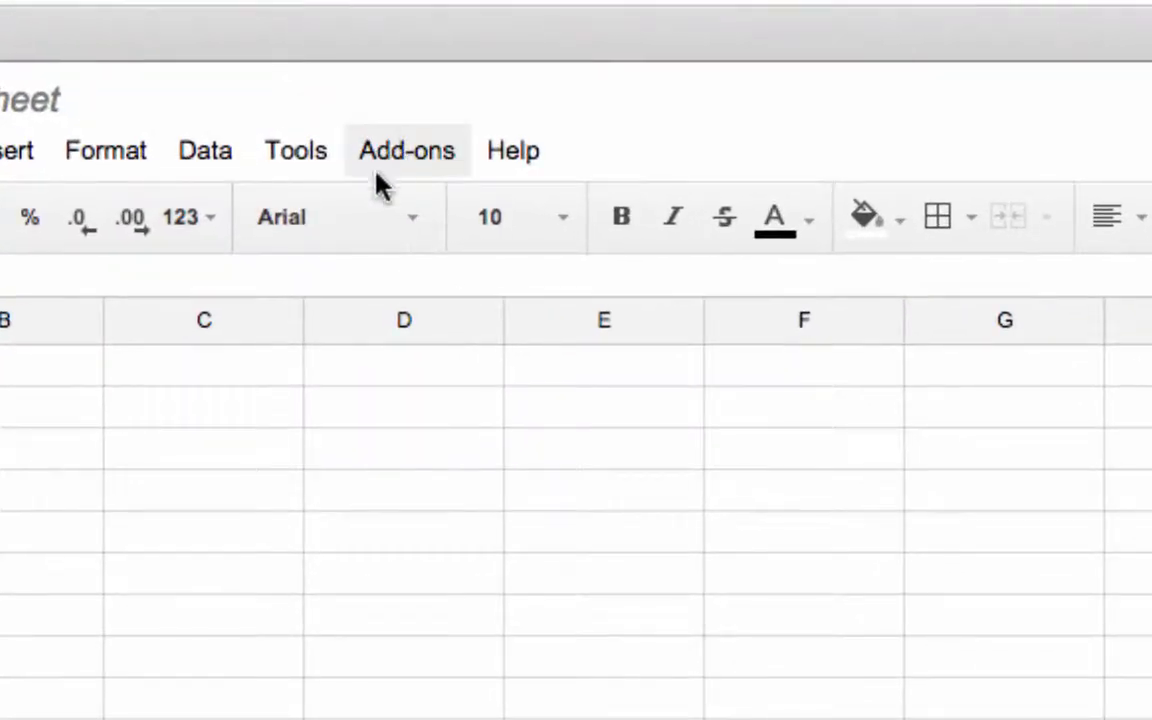
left_click(311, 136)
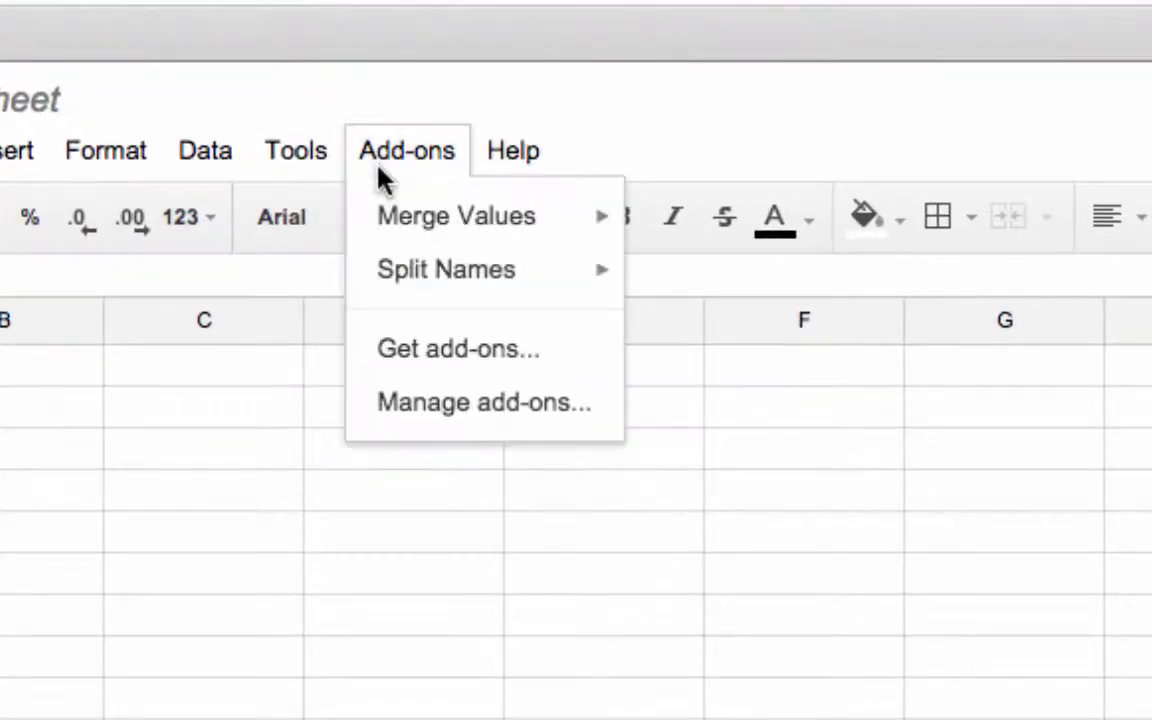
left_click(424, 344)
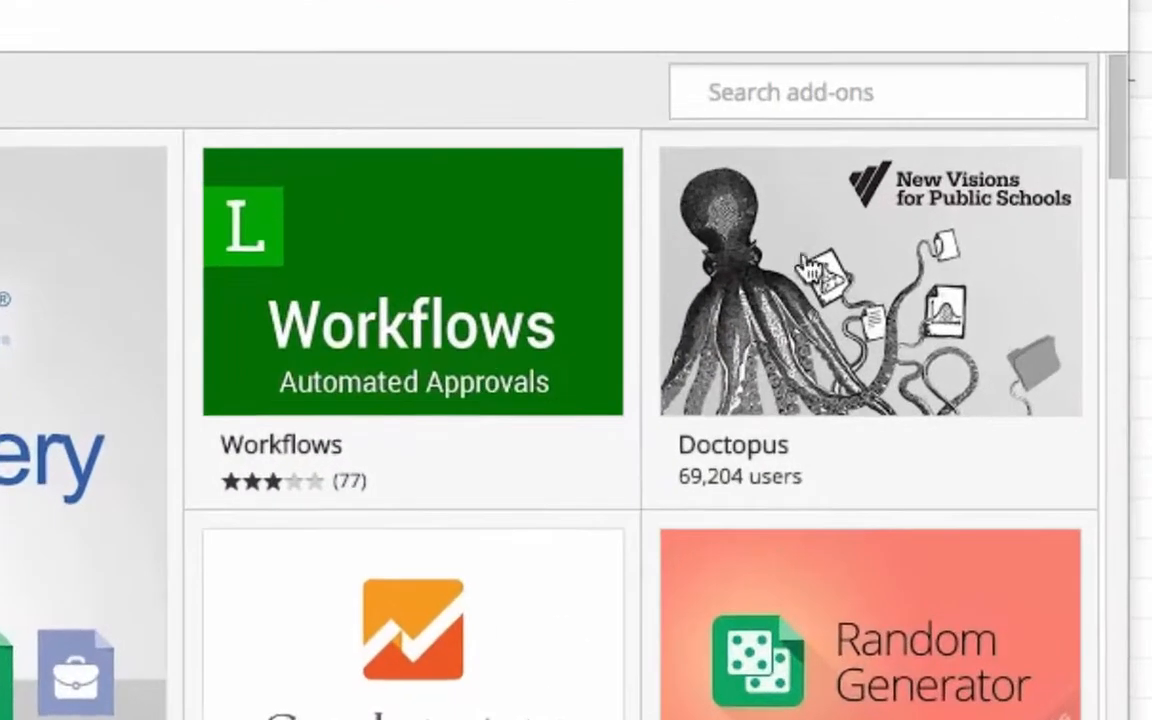
left_click(812, 80)
type("Doc")
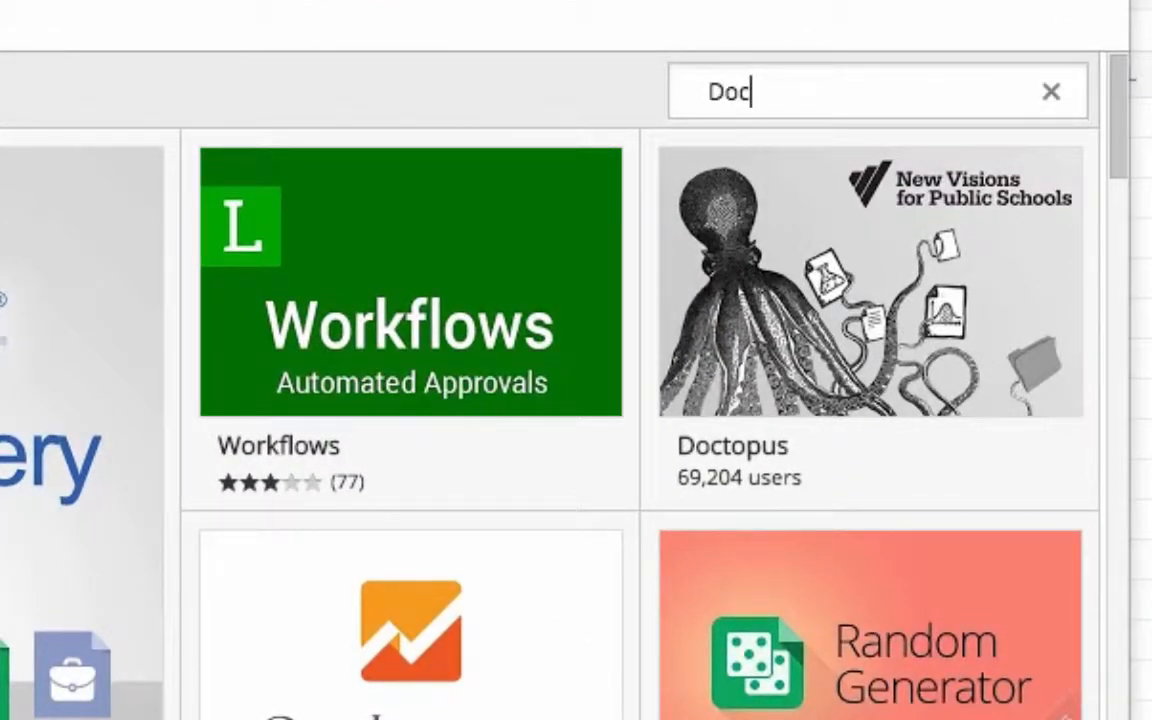
type("topus")
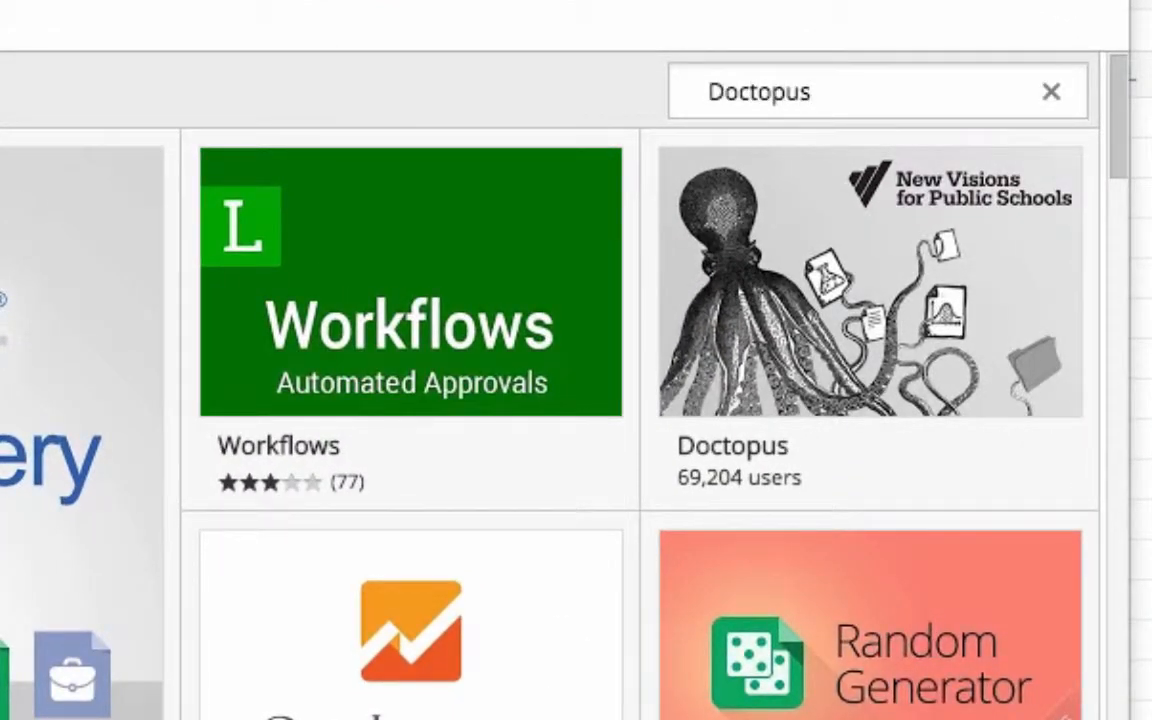
key("Return")
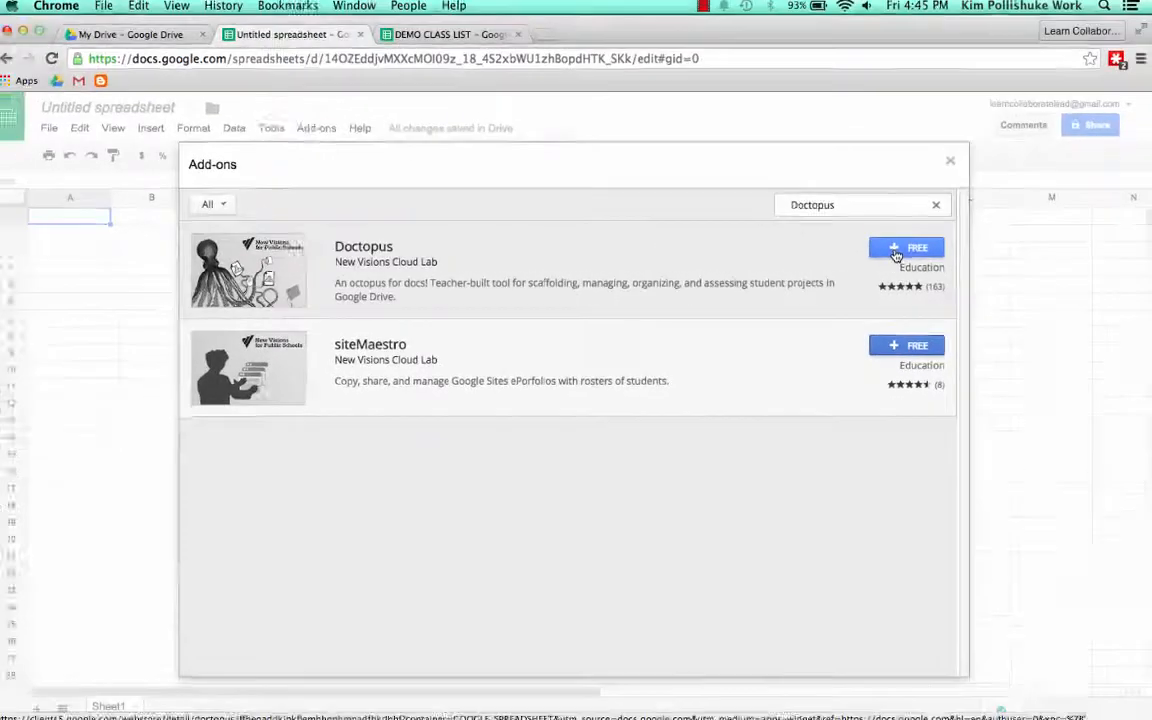
Install the free Doctopus add-on, accepting its permission request and dismissing its introduction
left_click(932, 224)
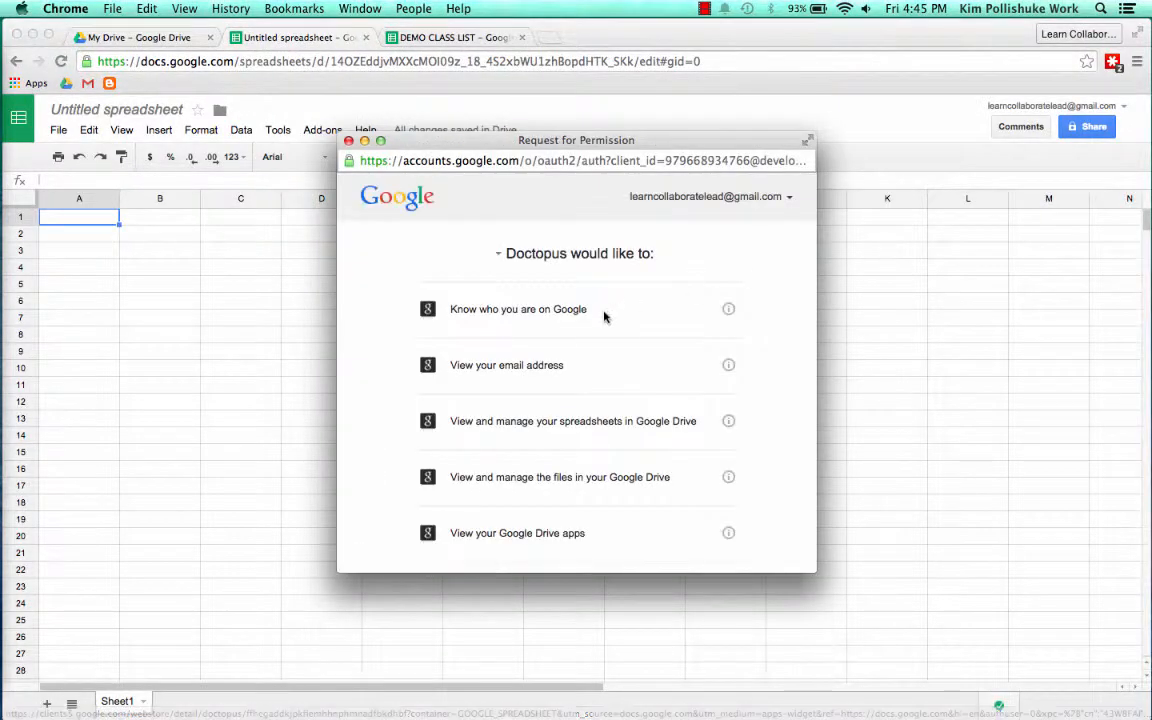
scroll(604, 317, "down", 5)
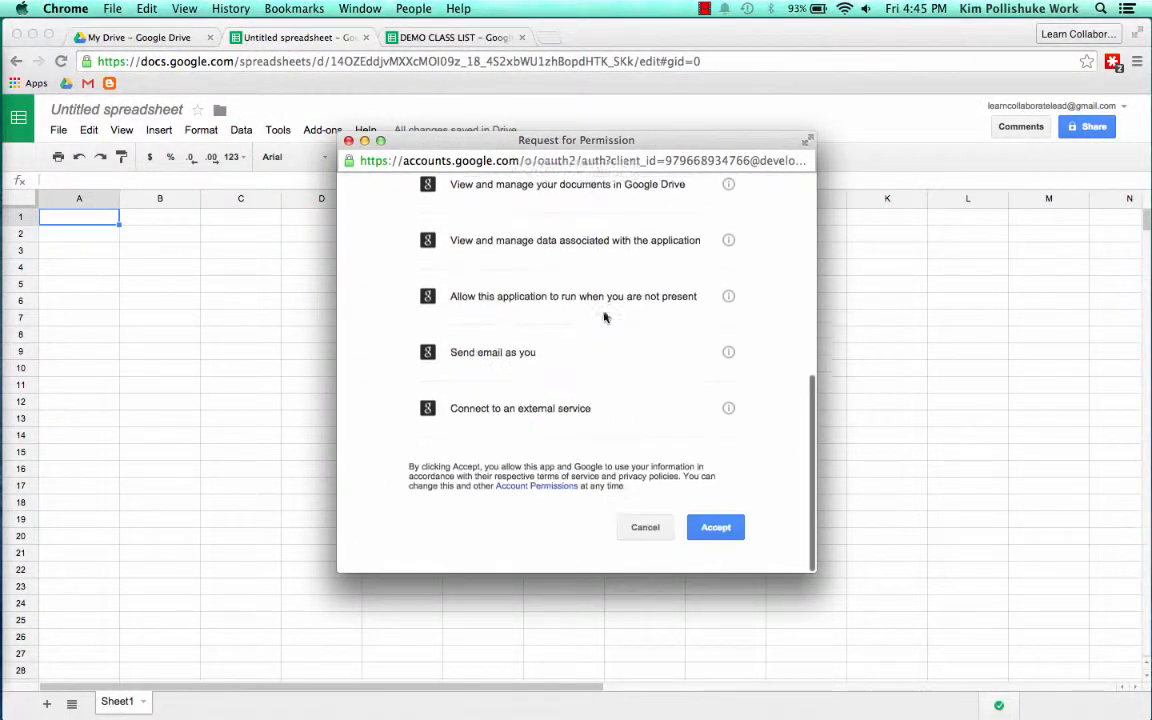
left_click(716, 537)
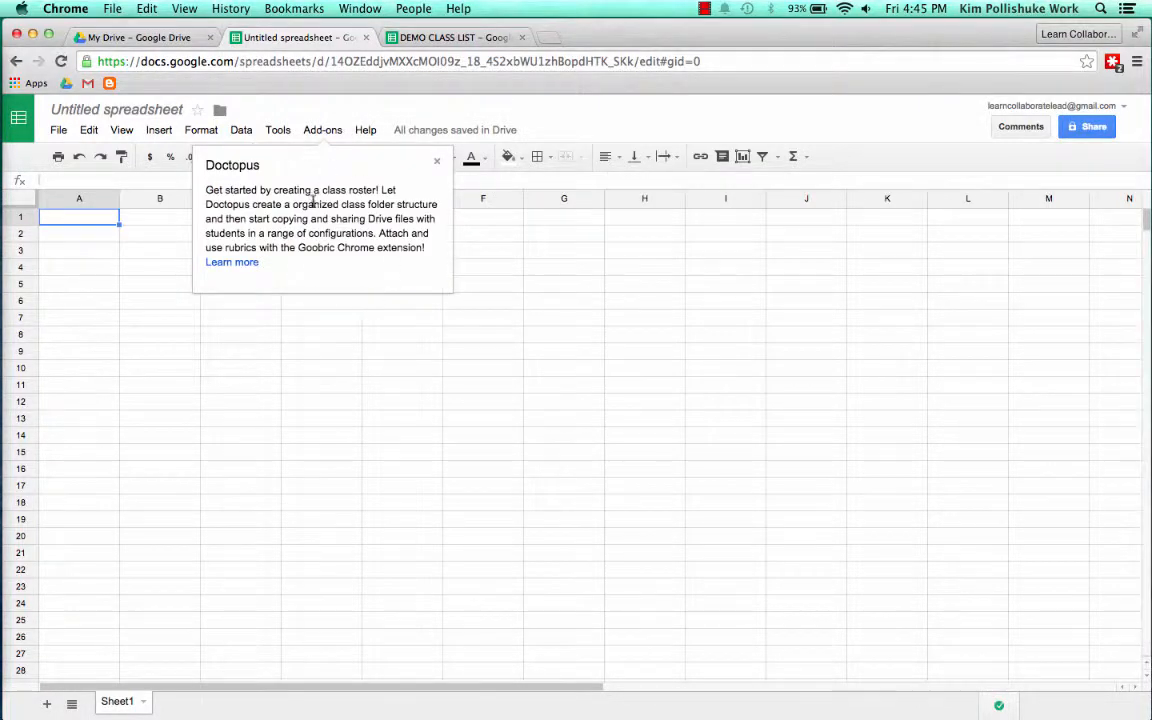
left_click(436, 162)
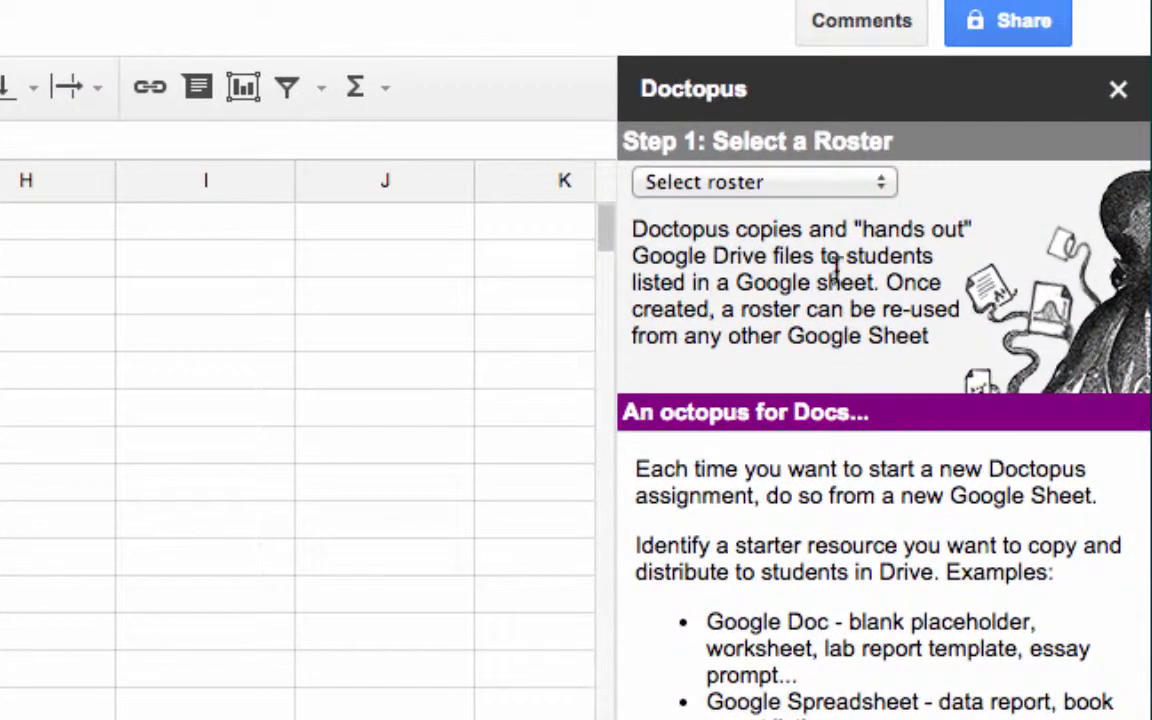
Create a new Doctopus roster using the "on this Sheet" method
left_click(884, 183)
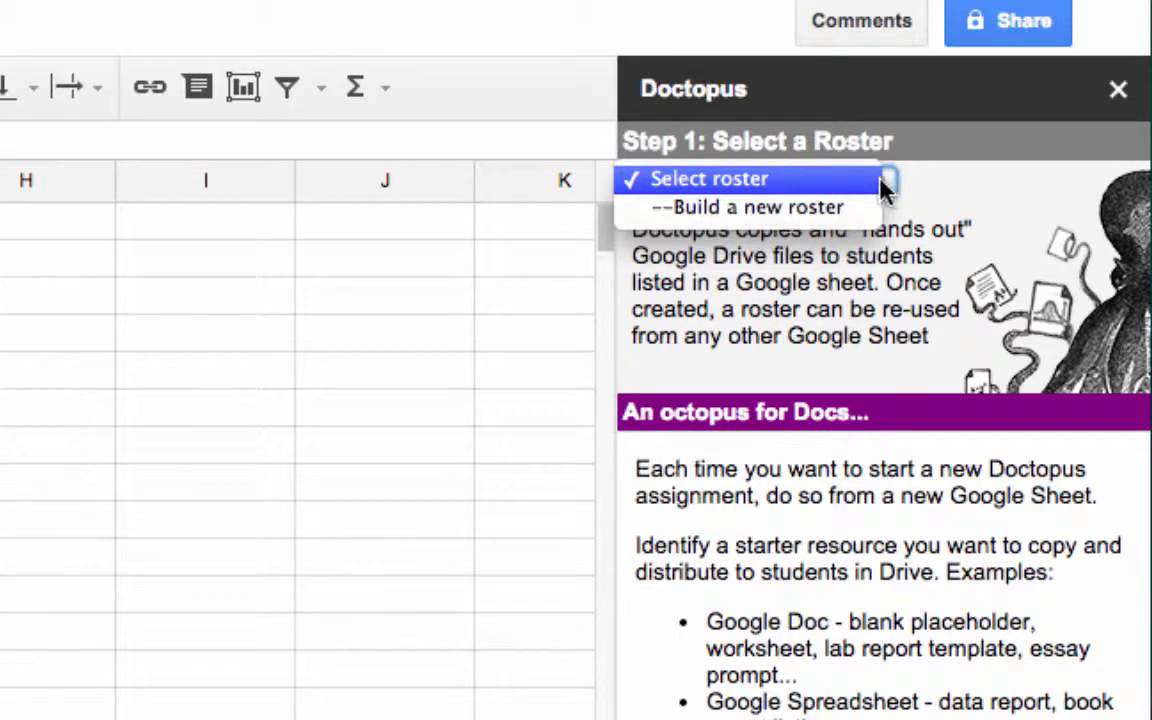
left_click(830, 207)
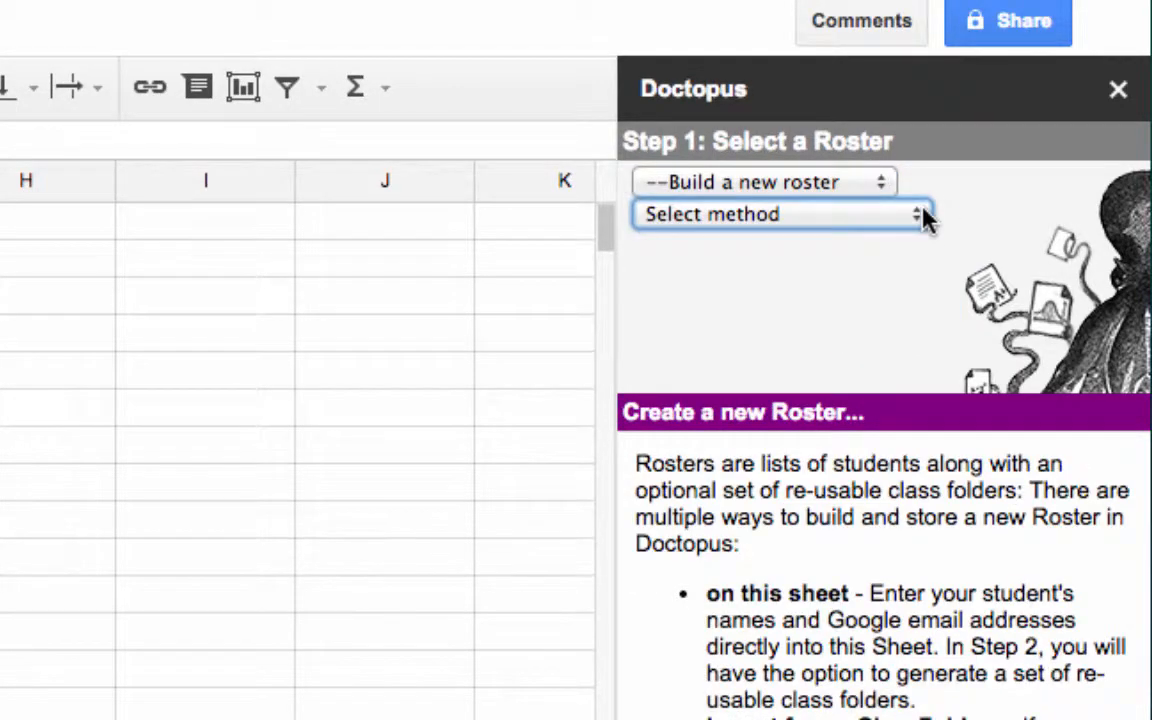
left_click(918, 215)
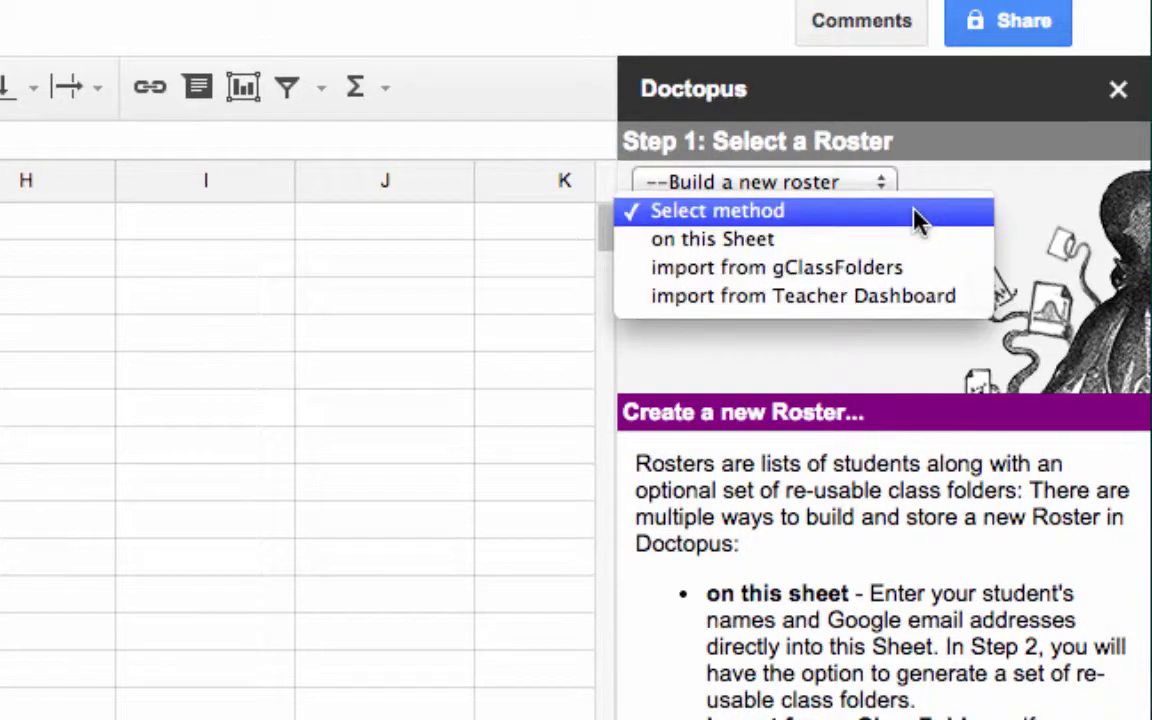
left_click(832, 246)
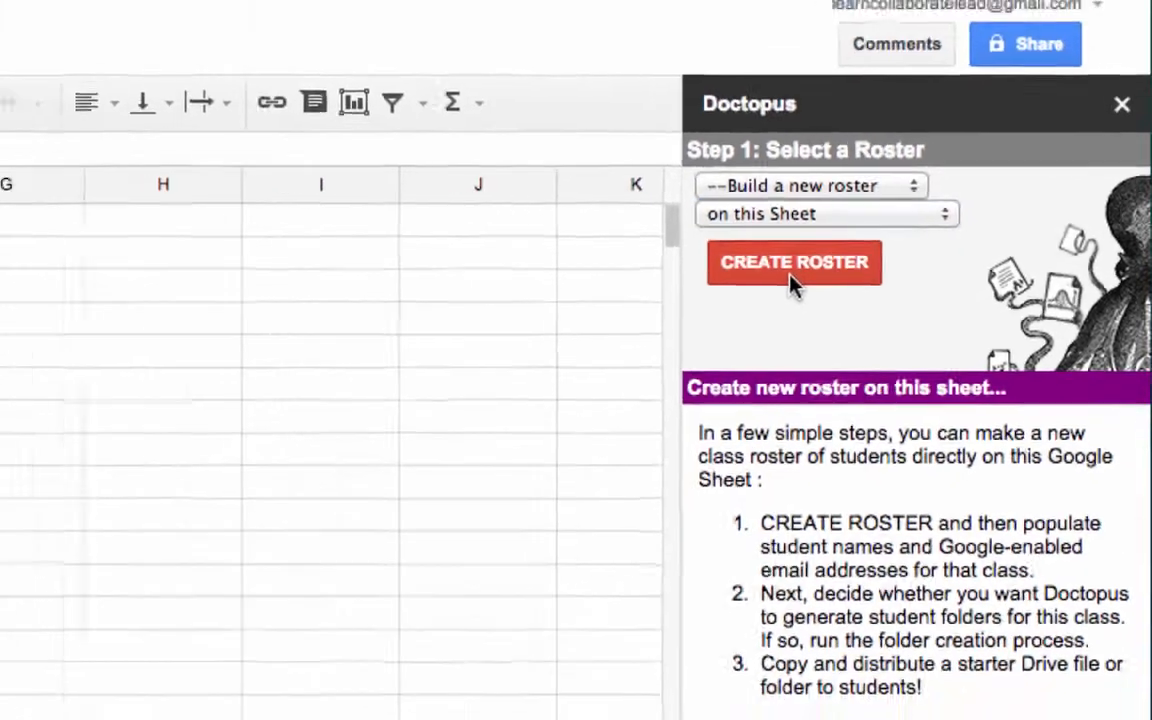
left_click(741, 280)
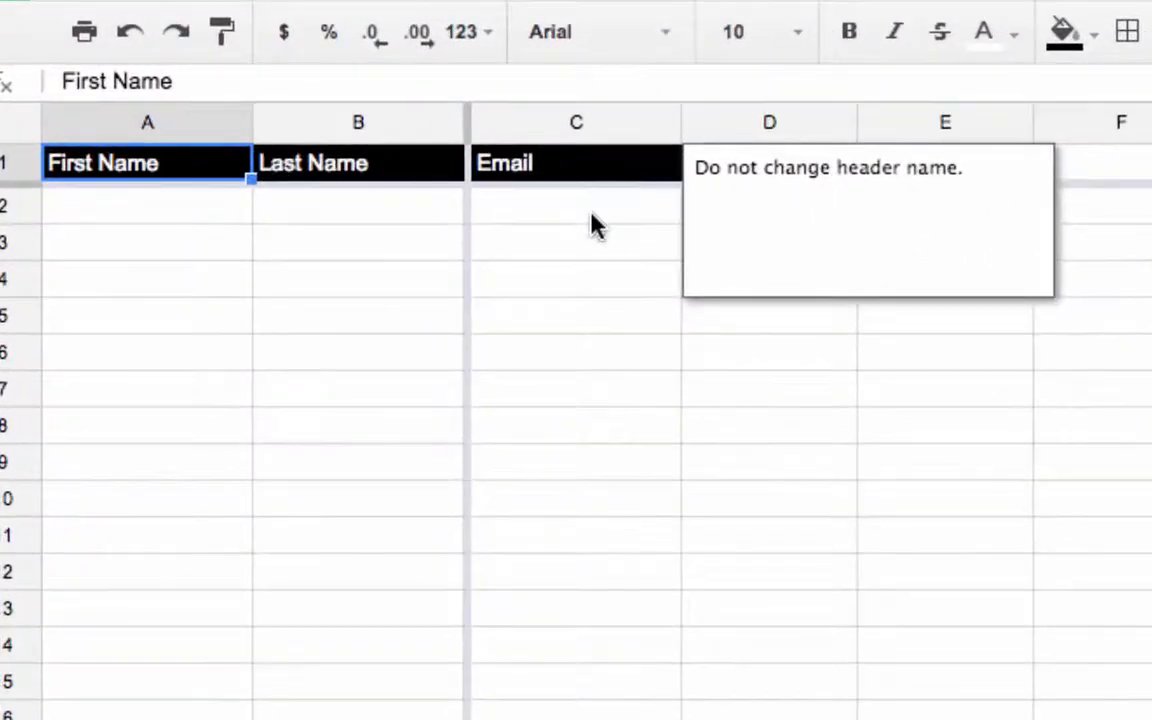
Copy the students' names and email addresses from the DEMO CLASS LIST sheet into the roster at A2, and fit the Email column to its contents
left_click(168, 222)
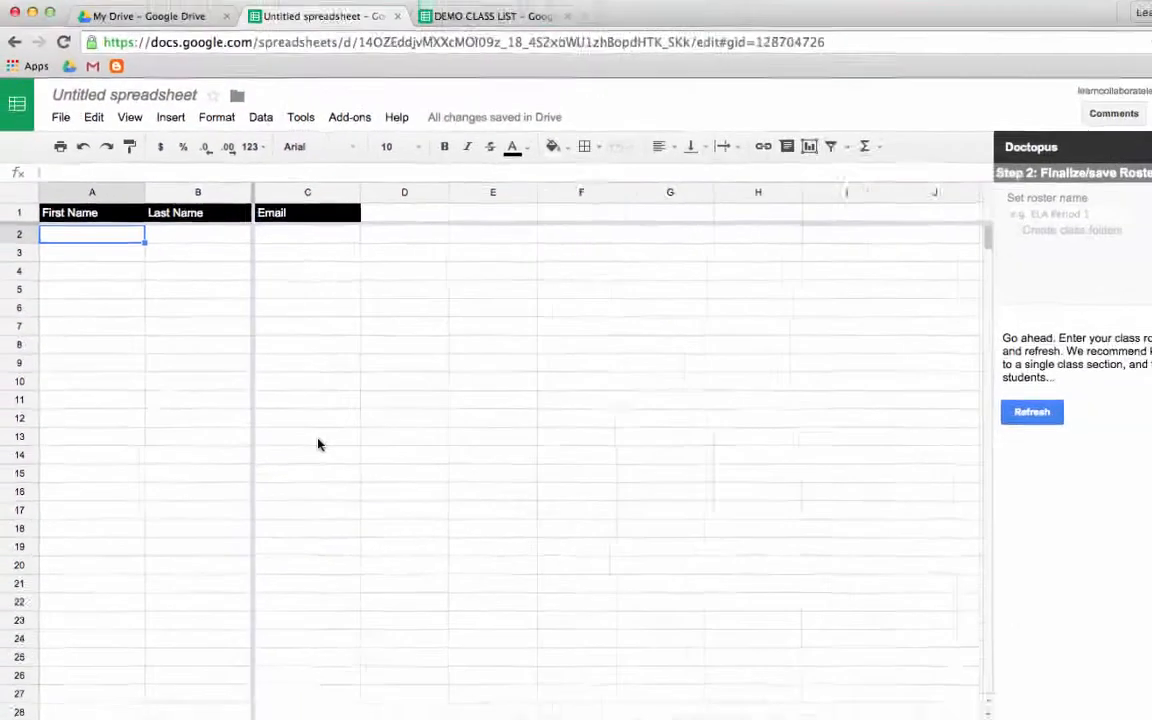
left_click(506, 17)
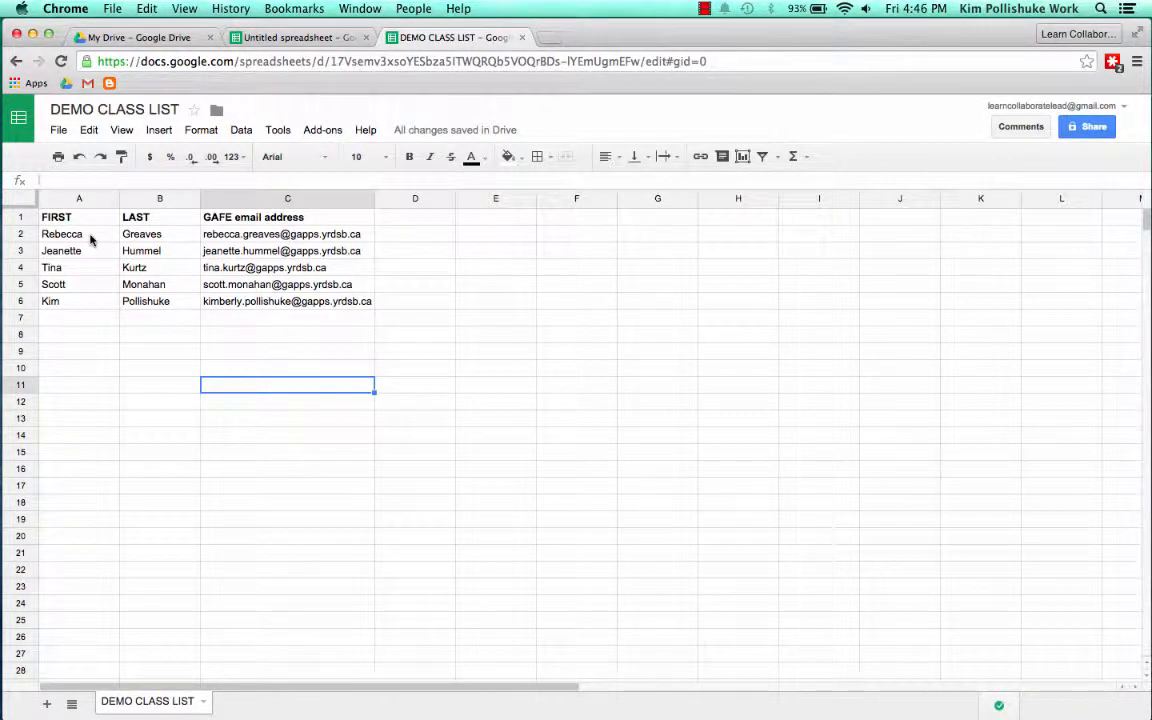
left_click_drag(90, 238, 291, 301)
key("ctrl+c")
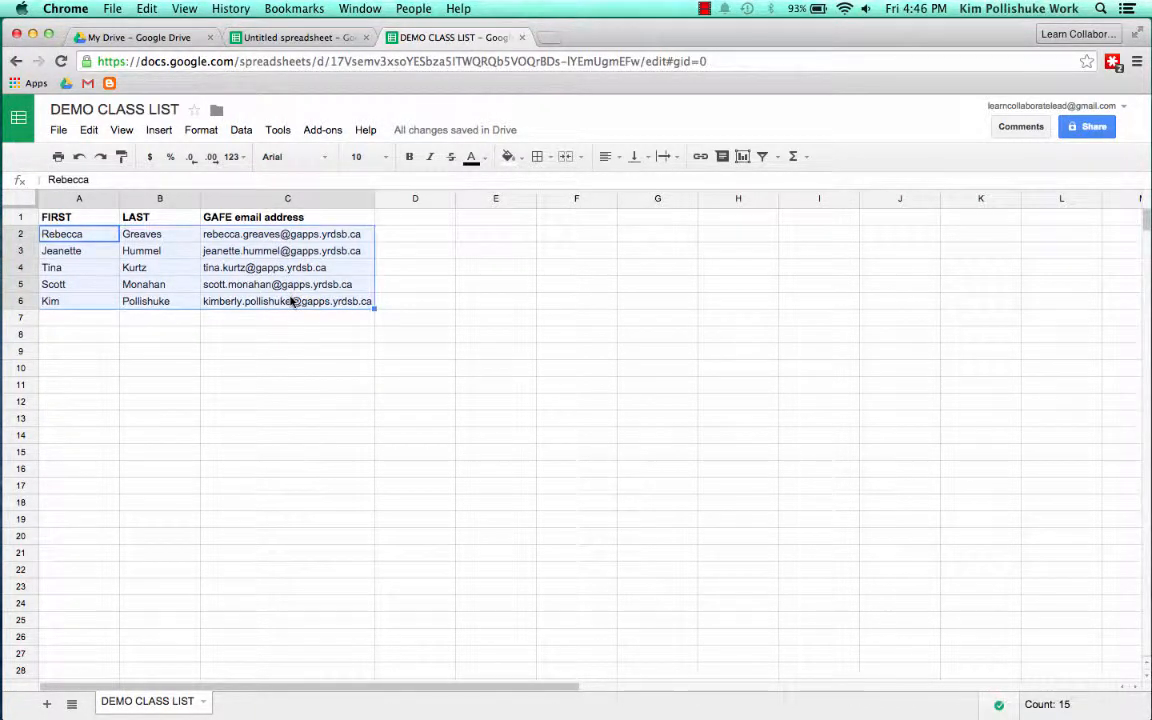
left_click(296, 37)
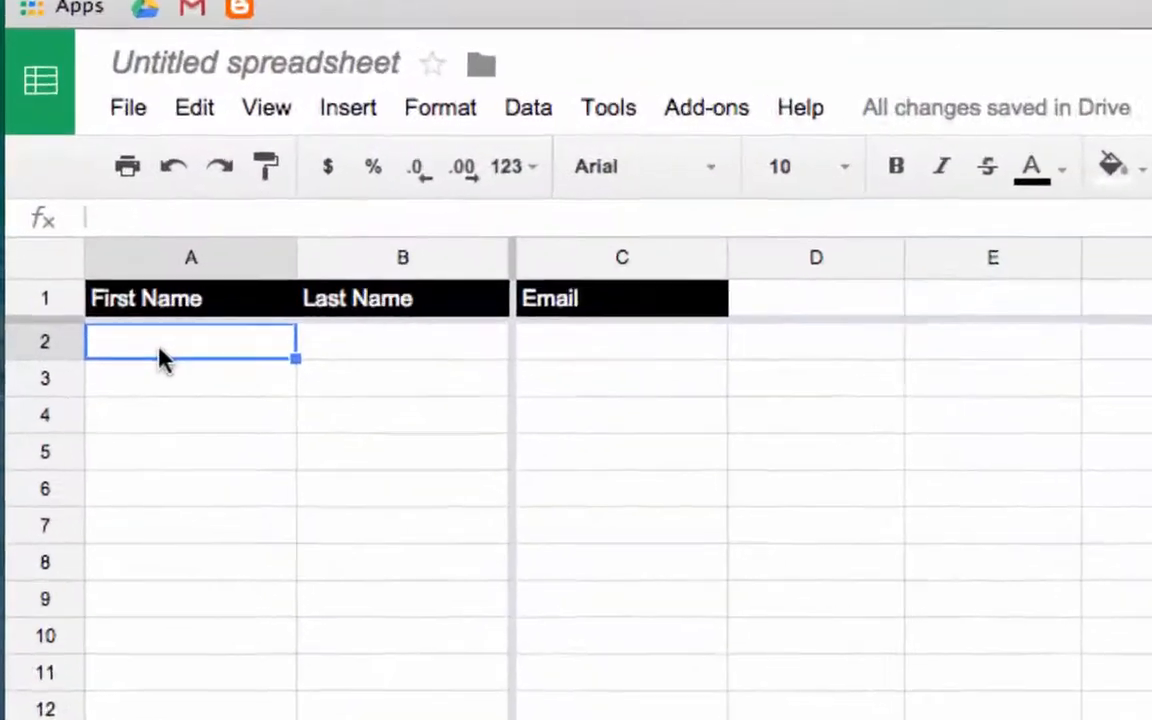
key("ctrl+v")
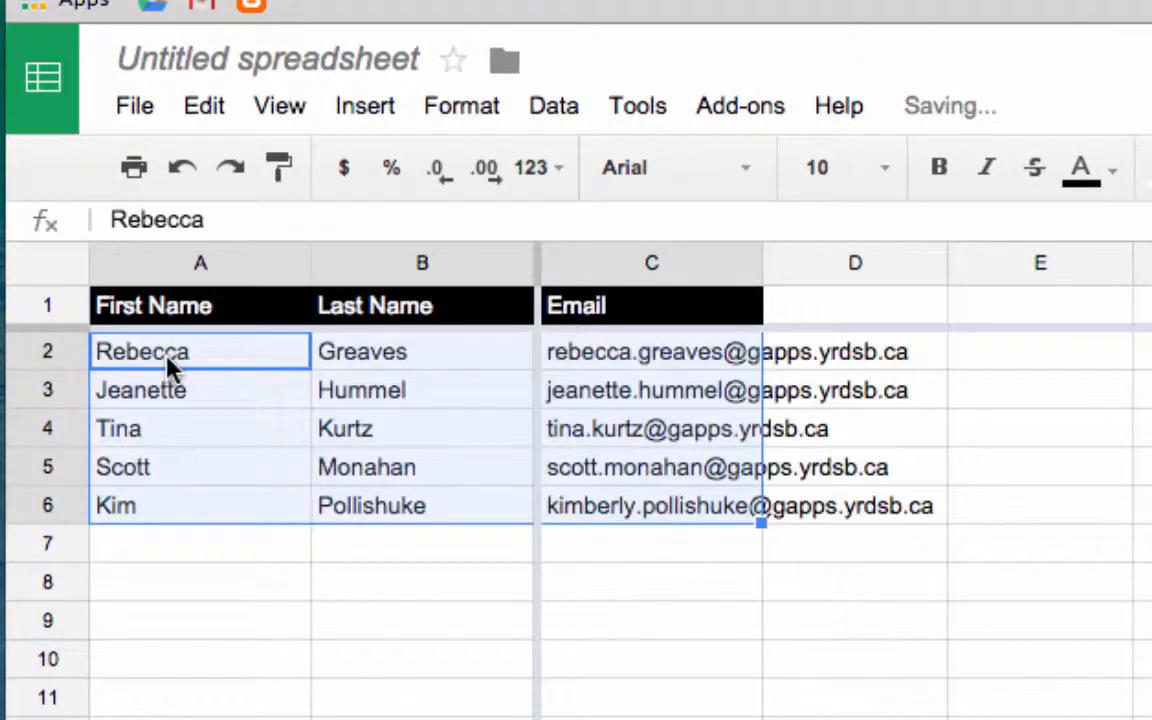
double_click(760, 257)
left_click(798, 719)
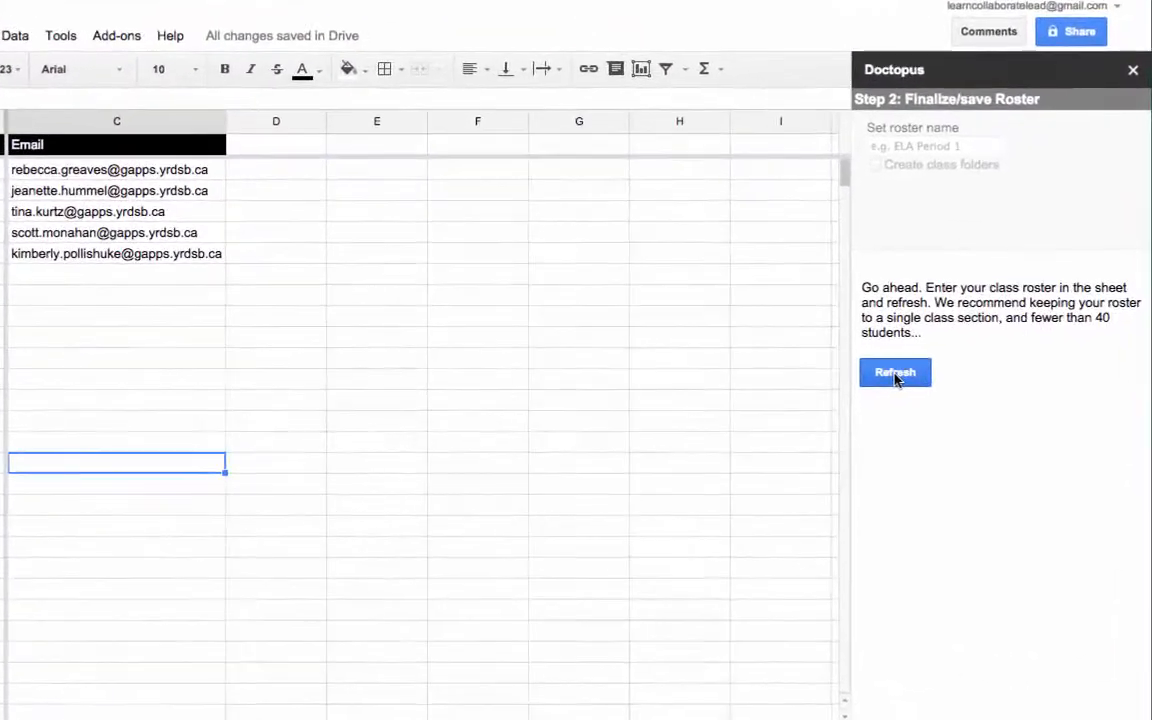
Refresh Doctopus to load the entered students and set the roster name to DEMO CLASS 1
left_click(934, 400)
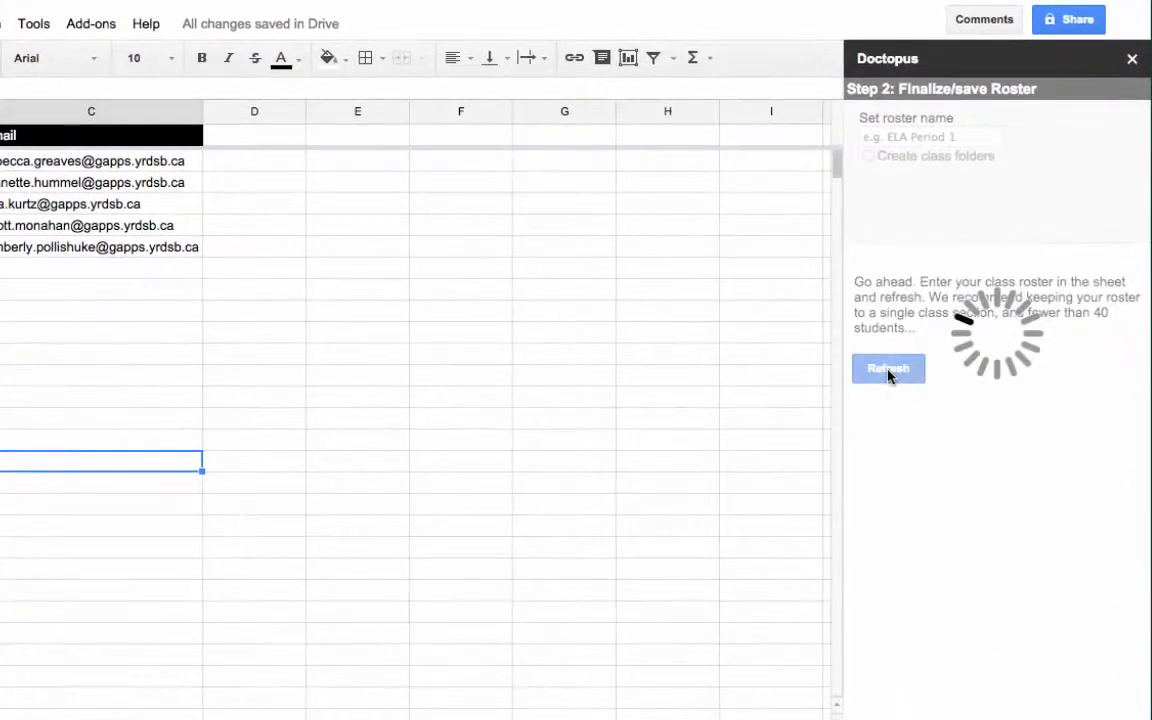
left_click(890, 136)
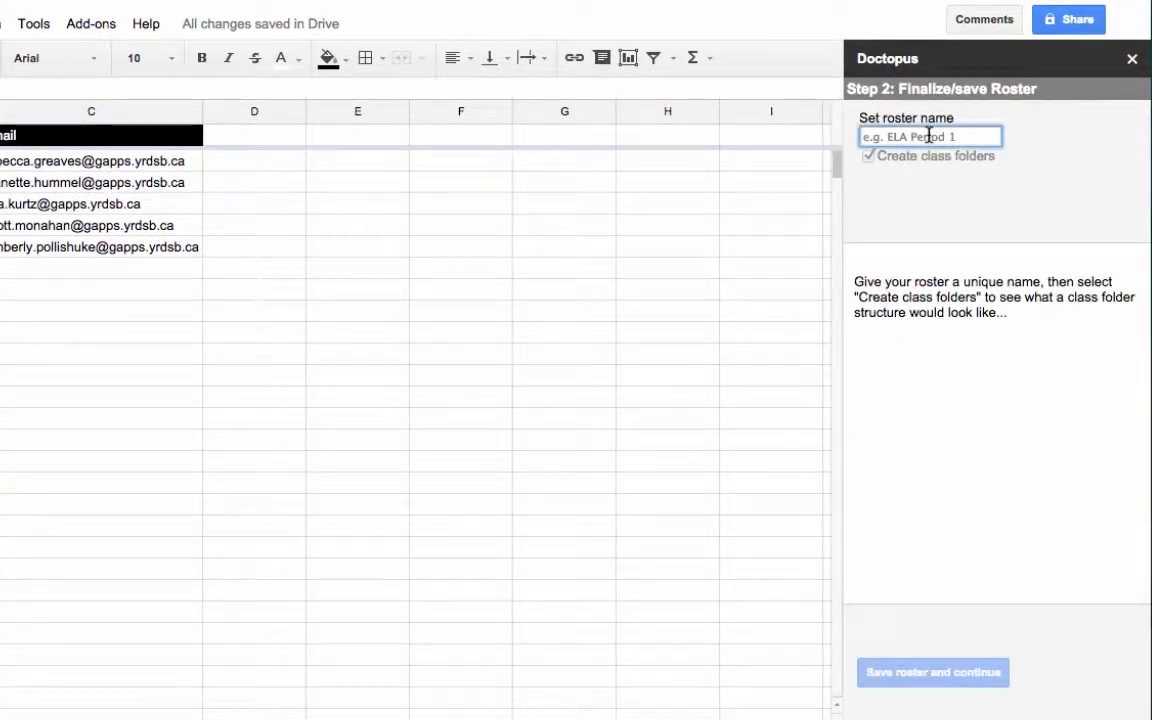
type("DEMO CLASS 1")
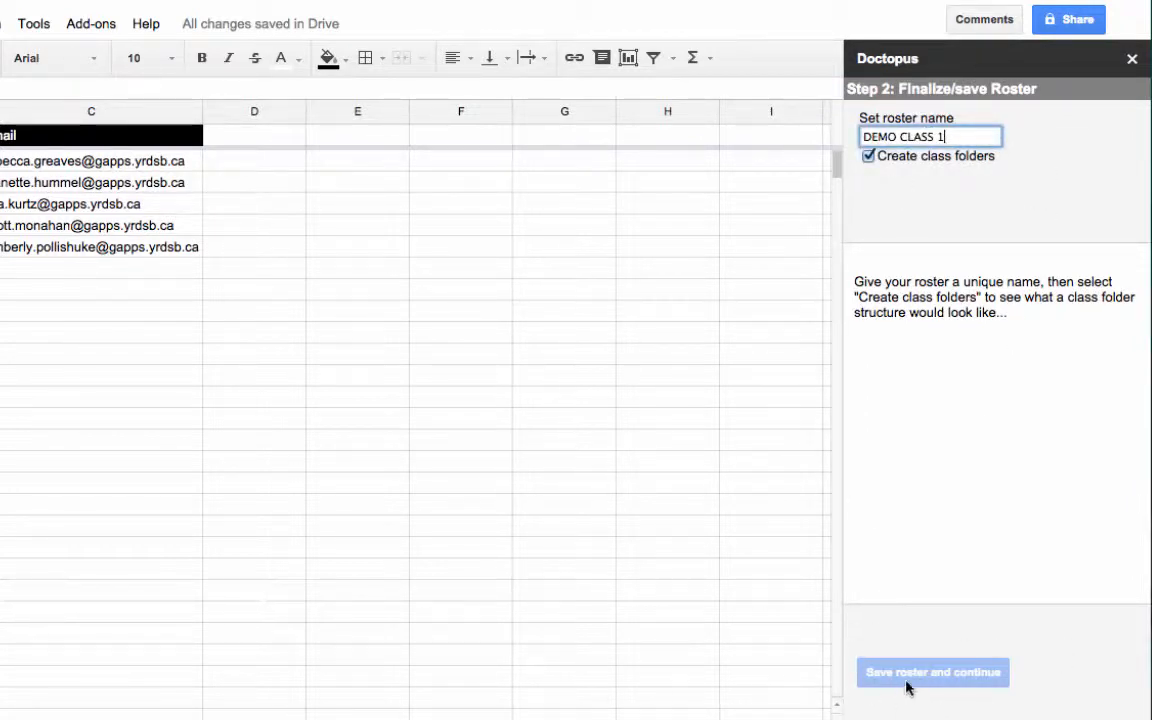
Choose to create class folders for the roster, and create and share them with the students
left_click(868, 156)
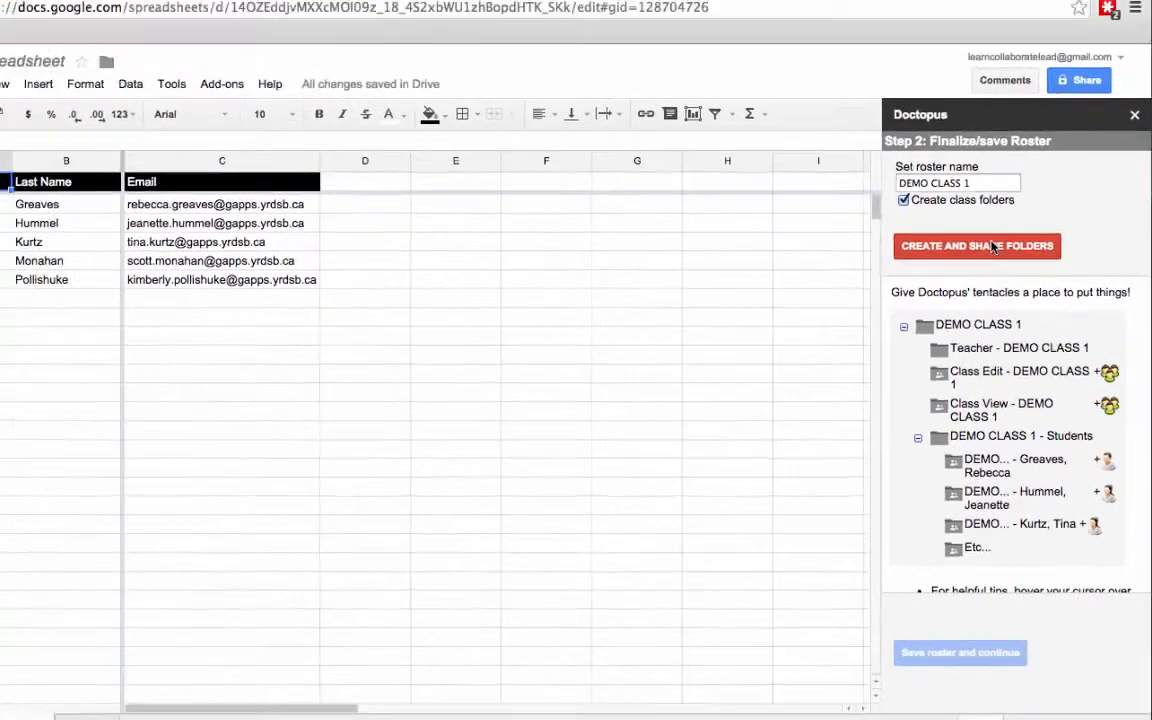
left_click(969, 210)
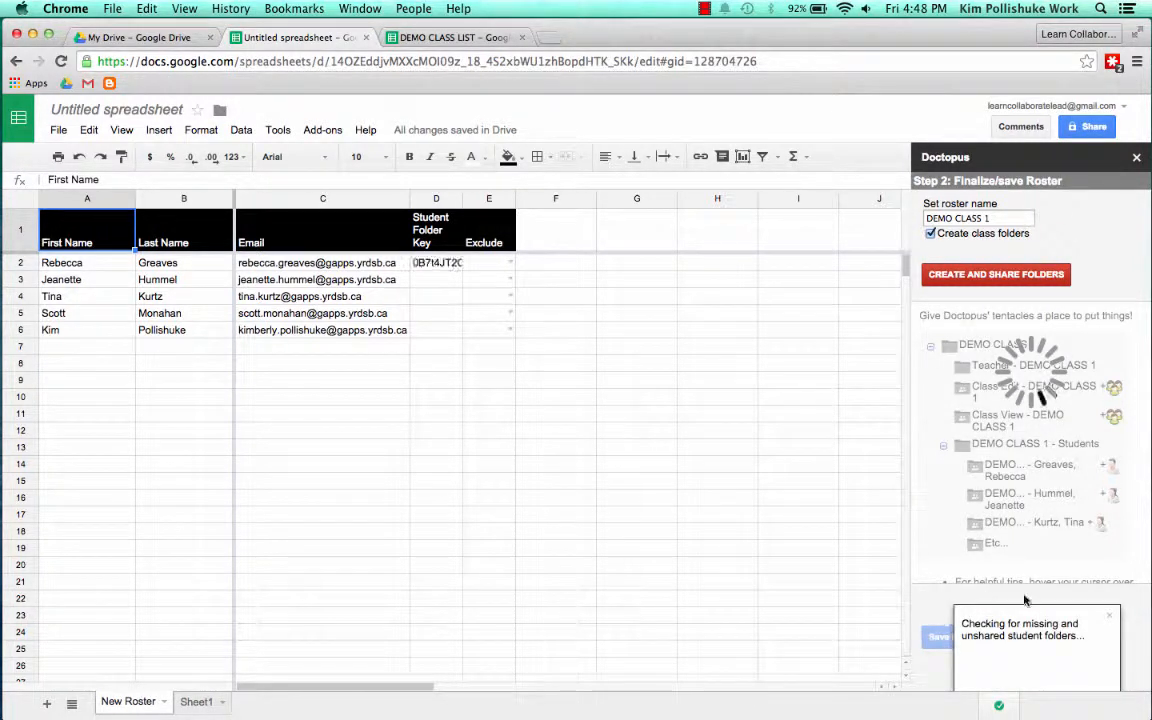
left_click(1109, 614)
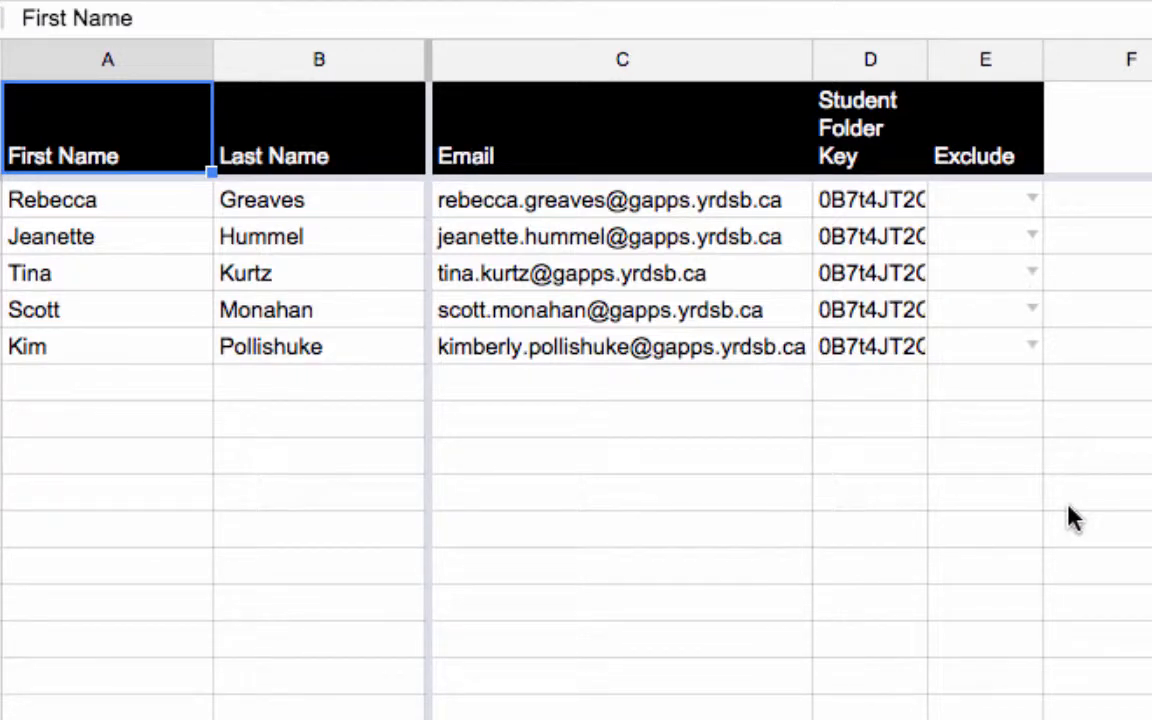
Mark the first student's row as Exclude and clear that cell again
left_click(1033, 203)
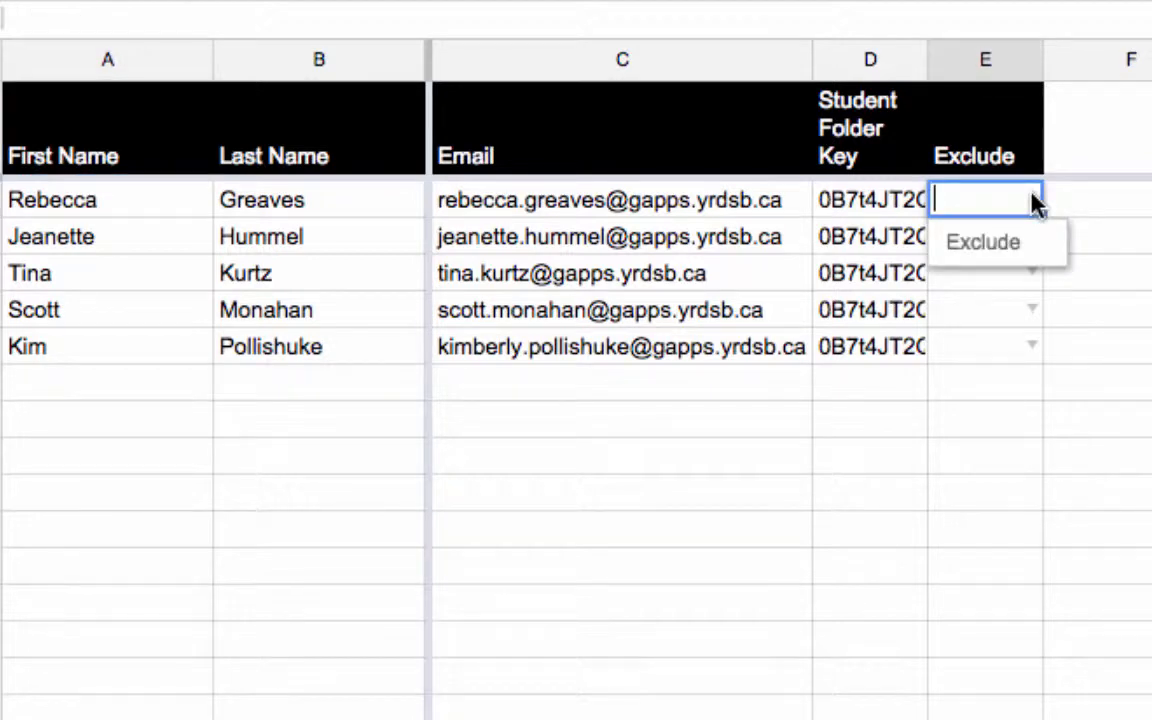
left_click(1000, 248)
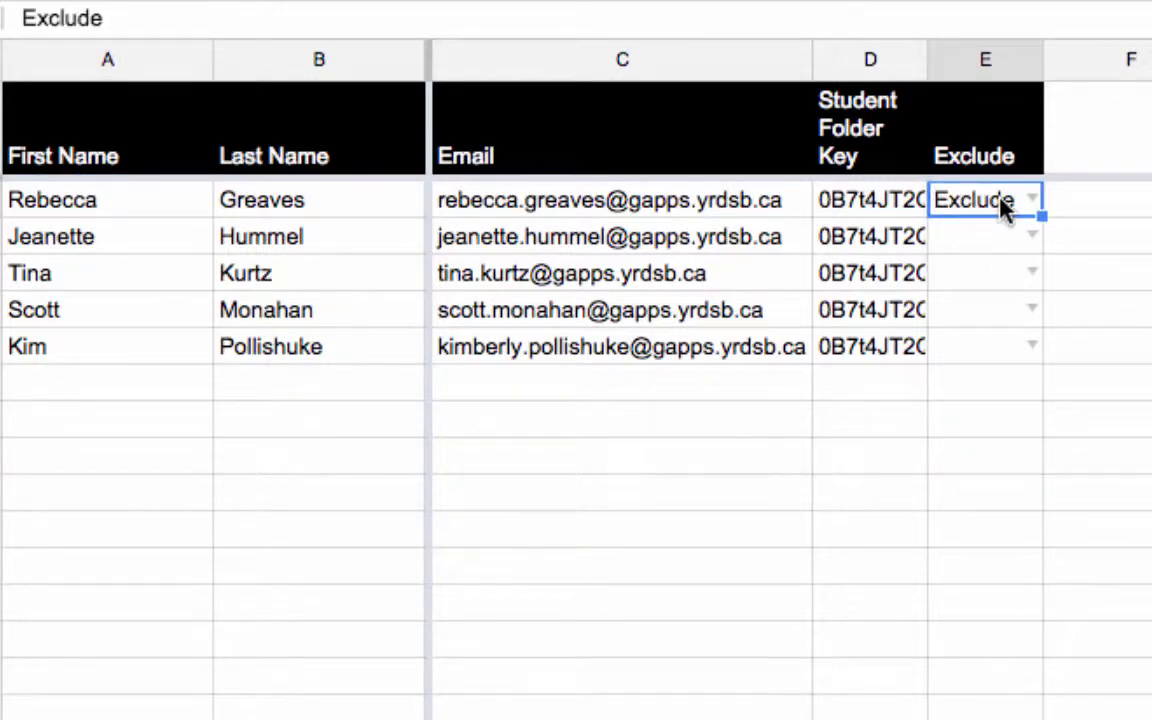
double_click(1003, 203)
key("BackSpace")
key("BackSpace")
key("BackSpace")
key("BackSpace")
key("BackSpace")
key("BackSpace")
key("BackSpace")
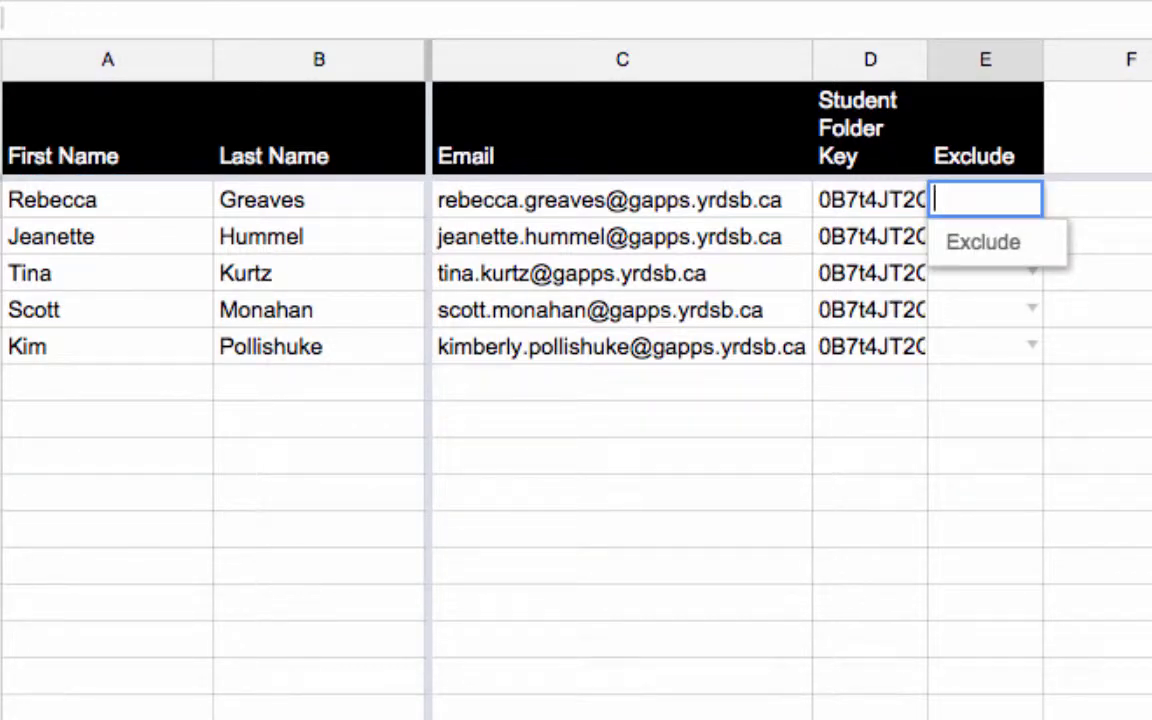
left_click(1140, 275)
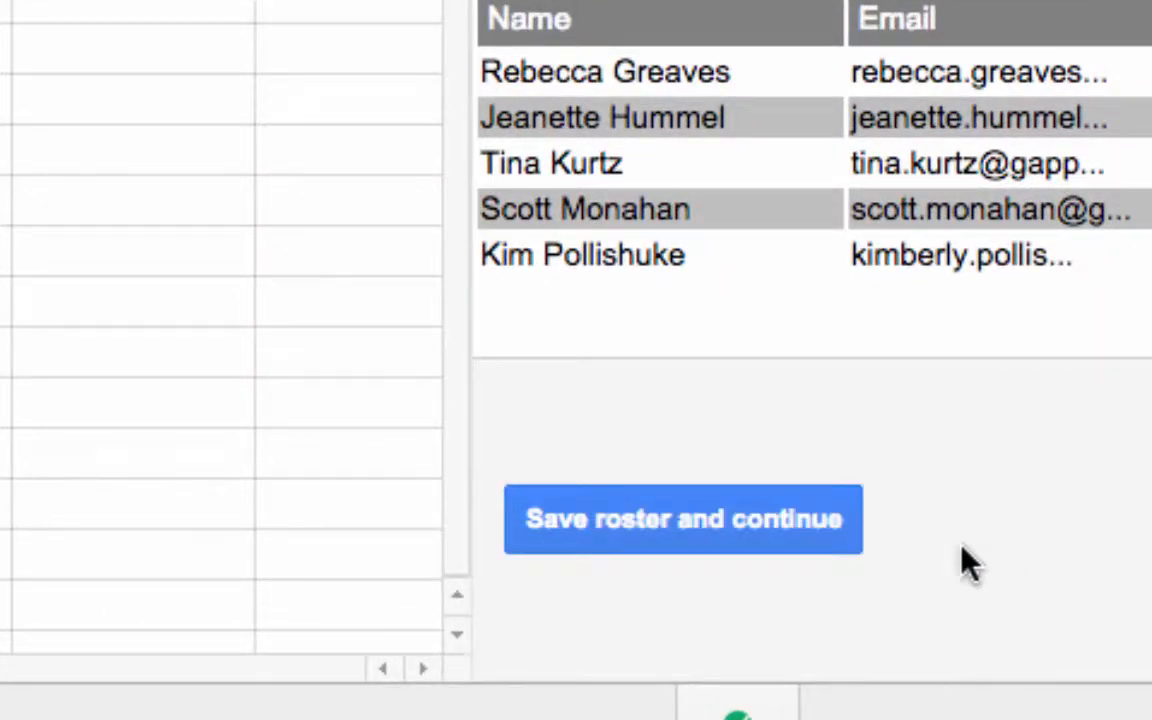
Save the roster to continue to the sharing setup, and open the DEMO CLASS 1 folder in Google Drive
left_click(676, 518)
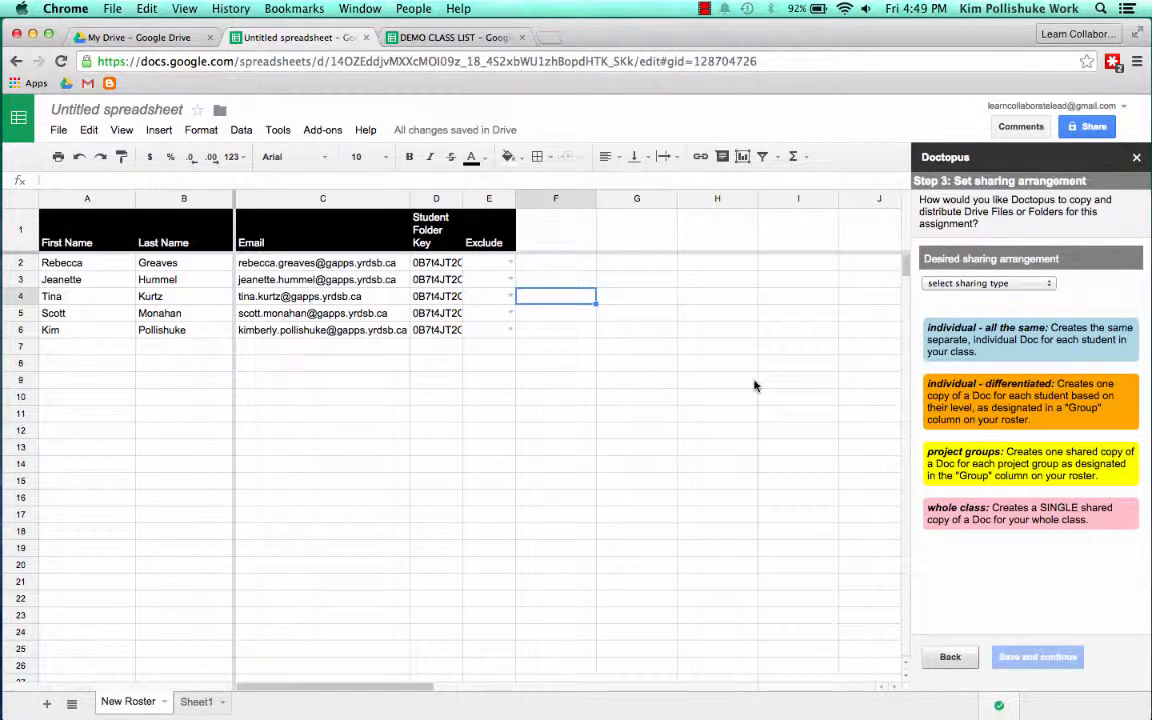
left_click(180, 40)
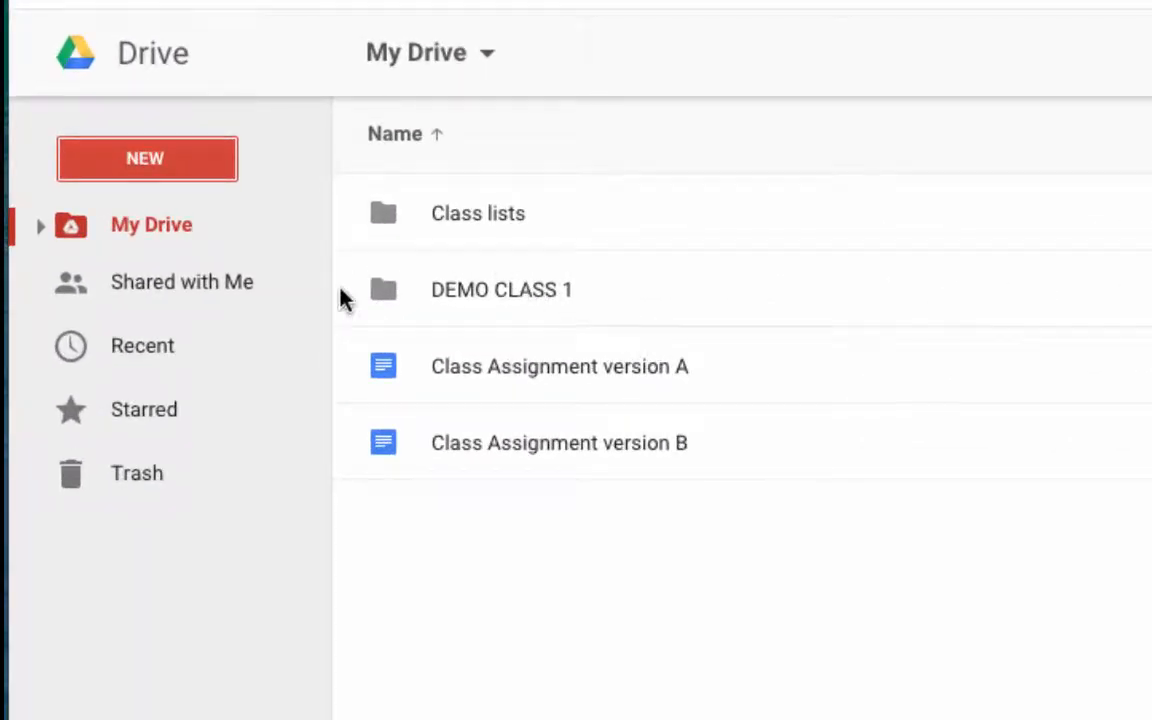
double_click(480, 288)
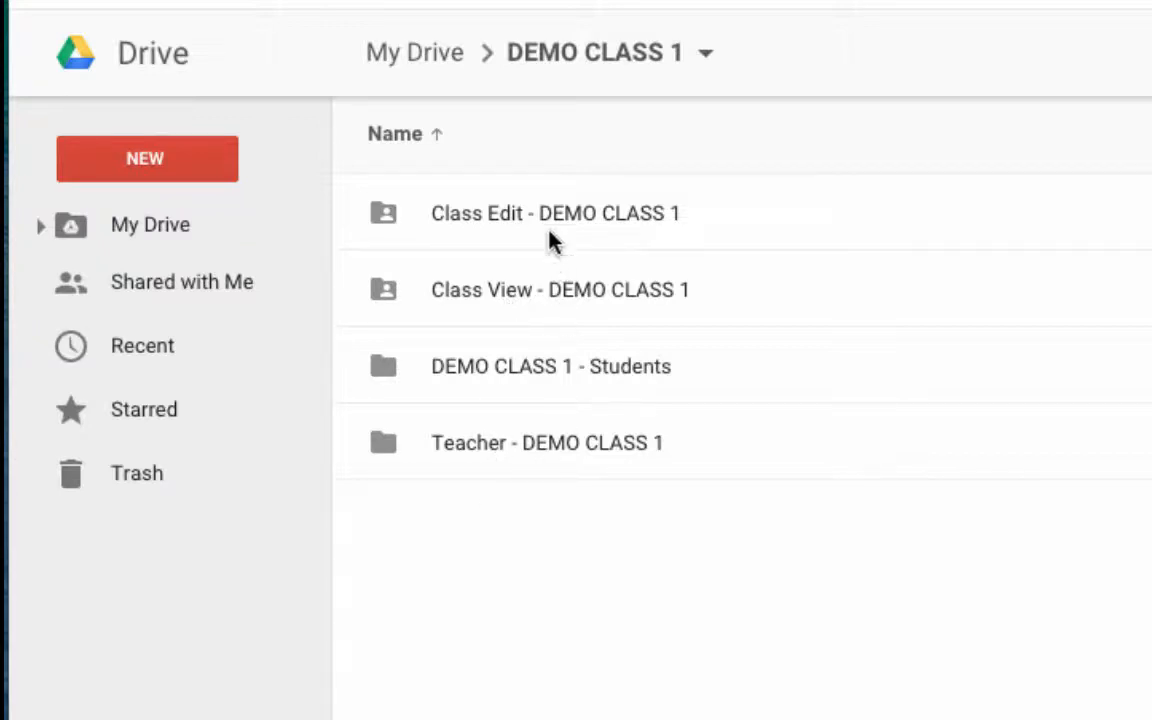
Examine the contents of the Class Edit, Class View and Teacher folders in turn, returning to the DEMO CLASS 1 folder after each
double_click(643, 222)
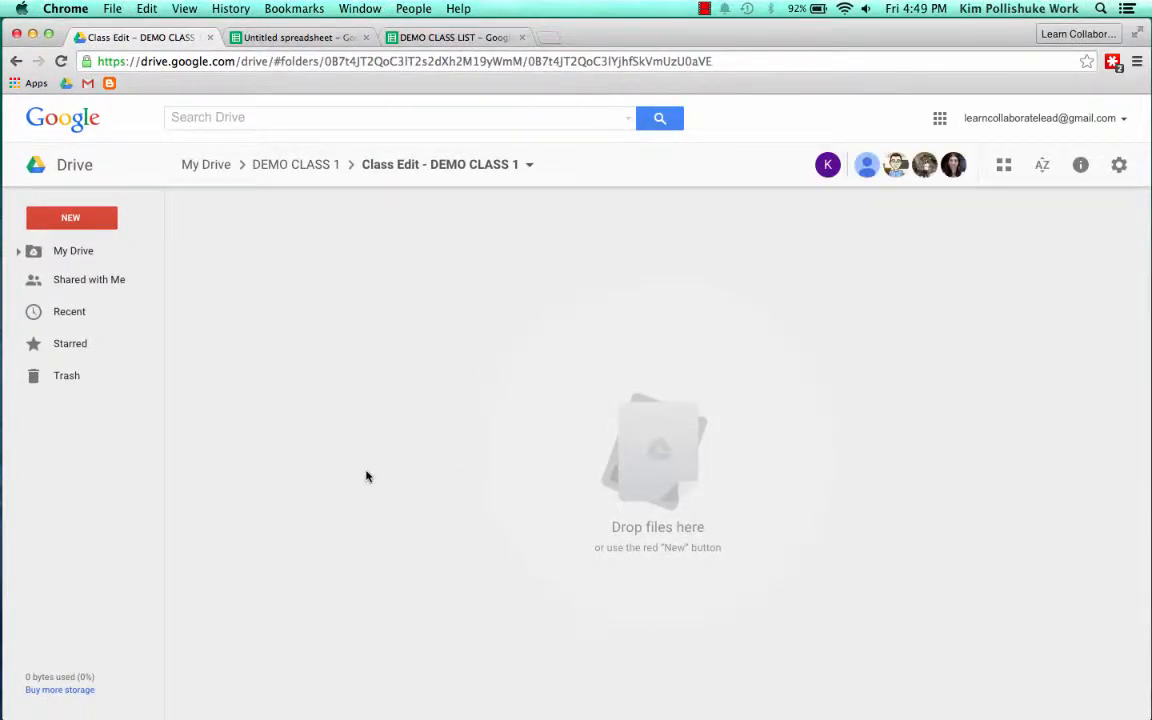
left_click(313, 170)
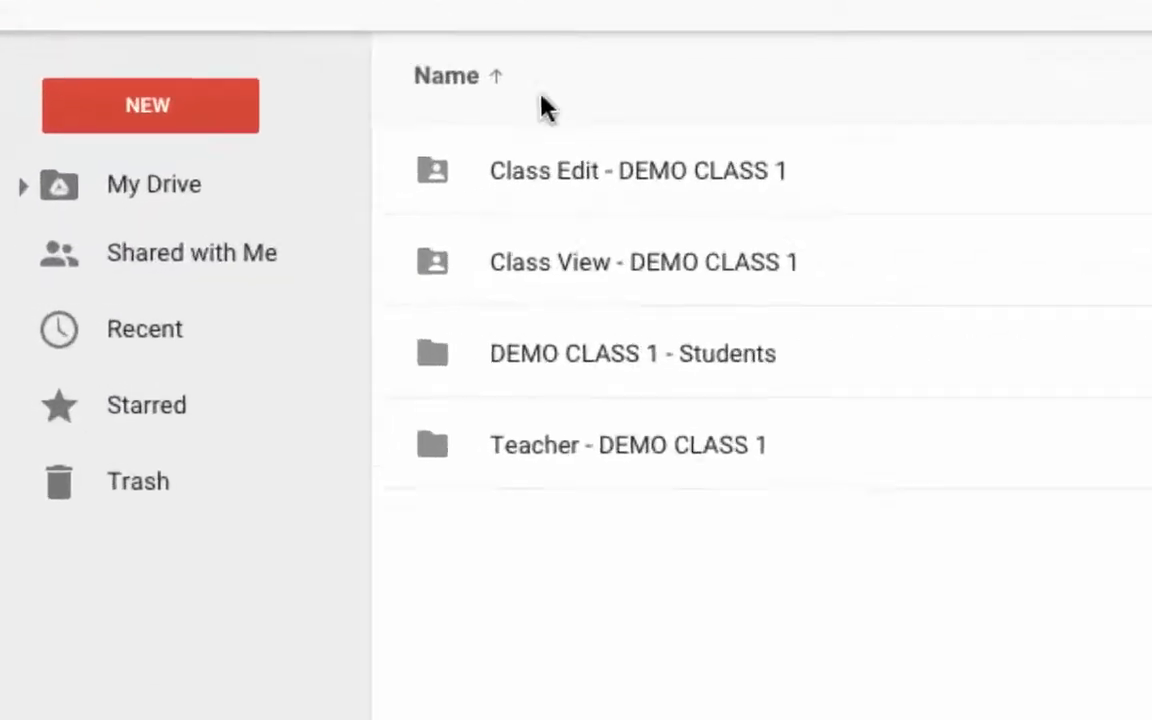
double_click(690, 264)
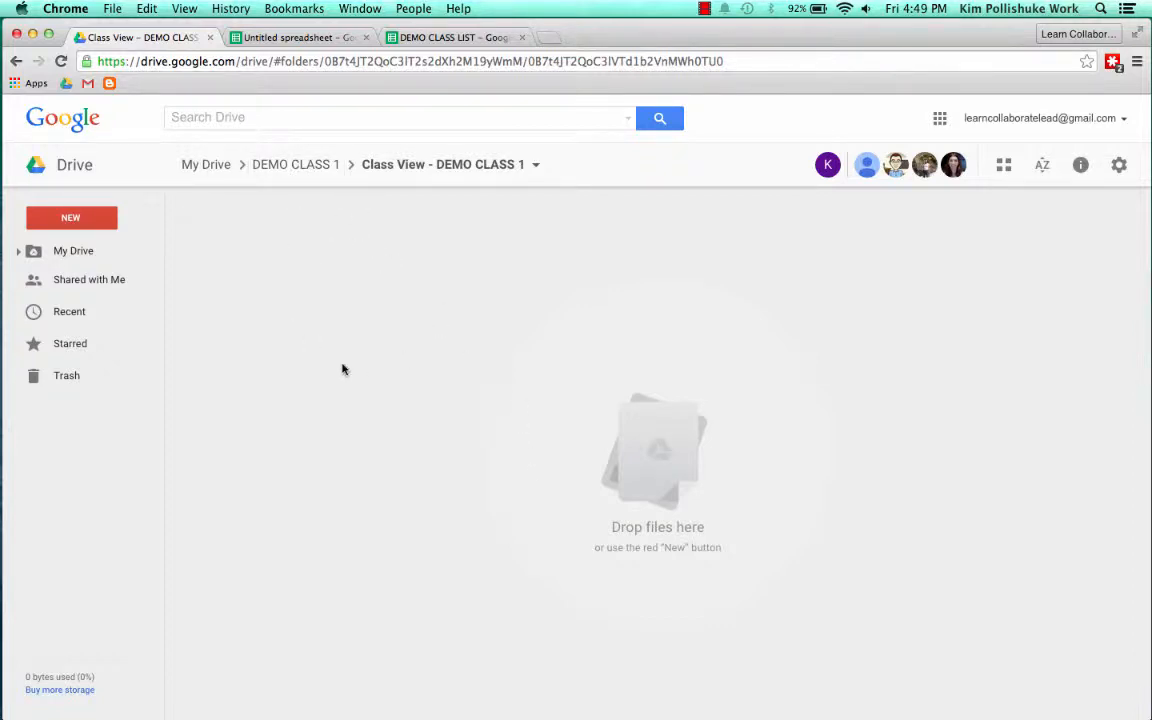
left_click(303, 166)
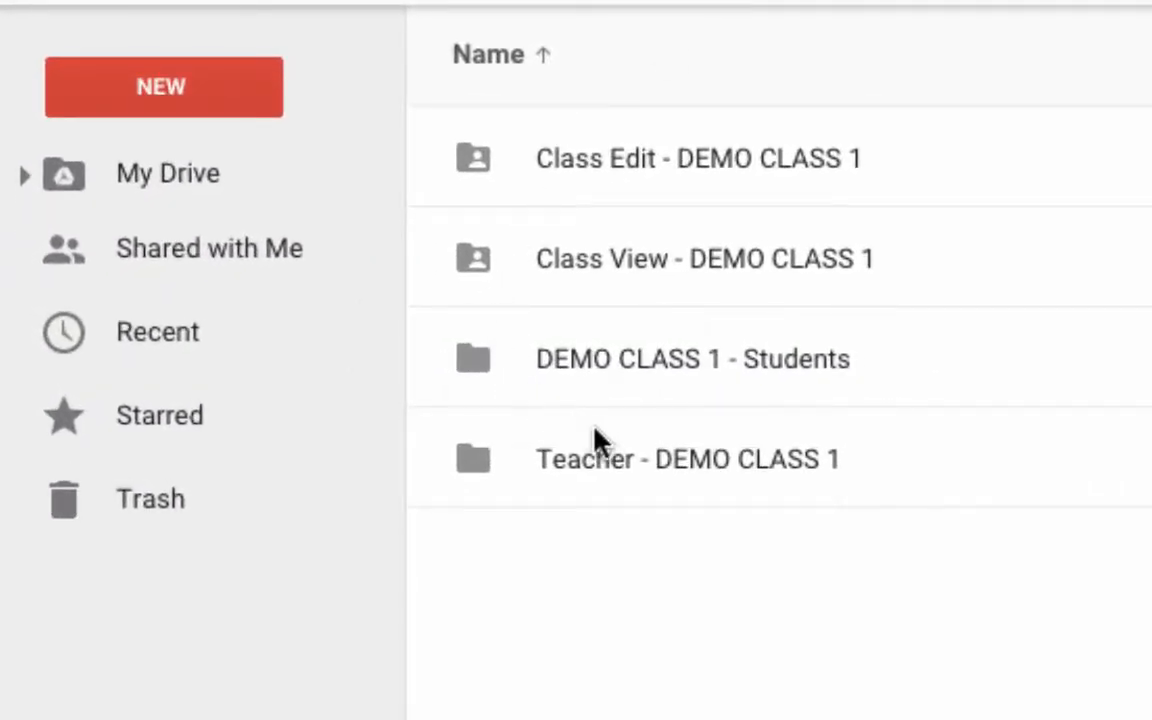
left_click(717, 472)
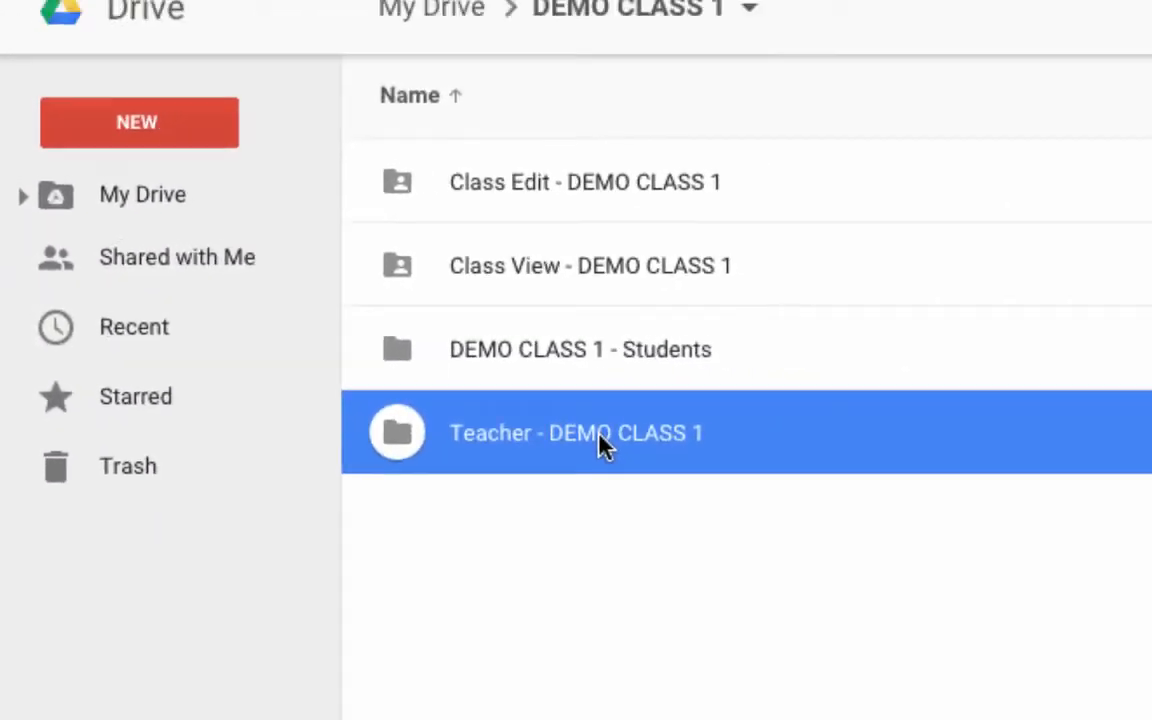
double_click(600, 440)
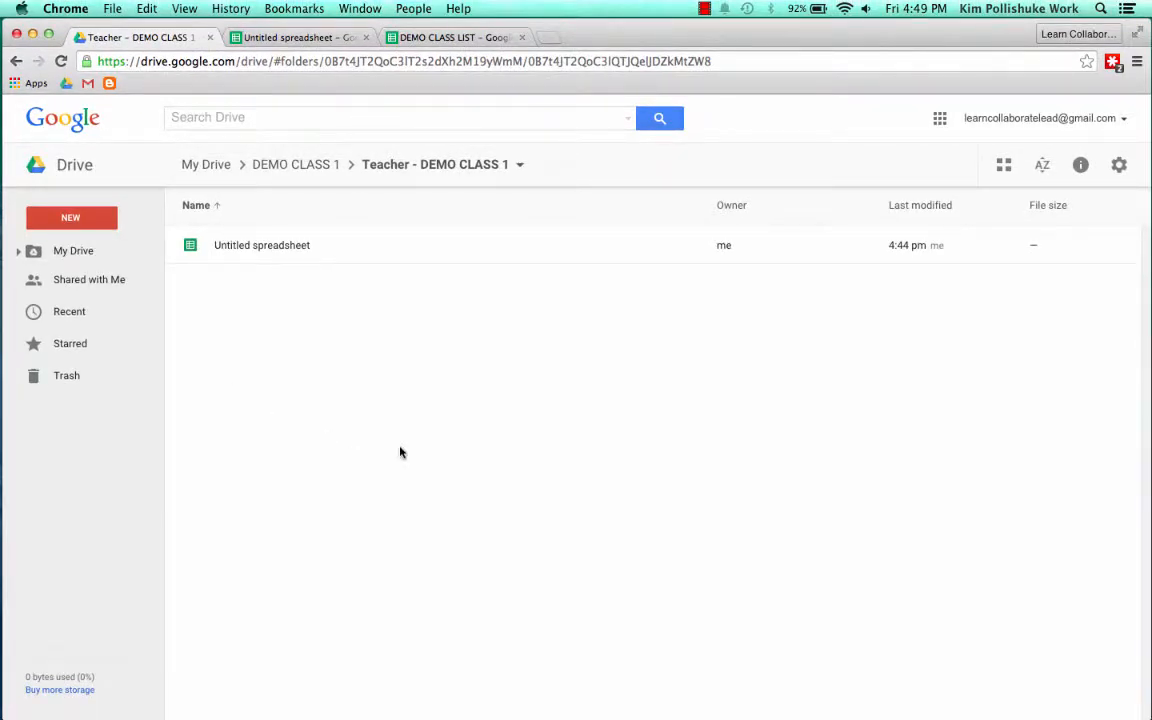
left_click(300, 164)
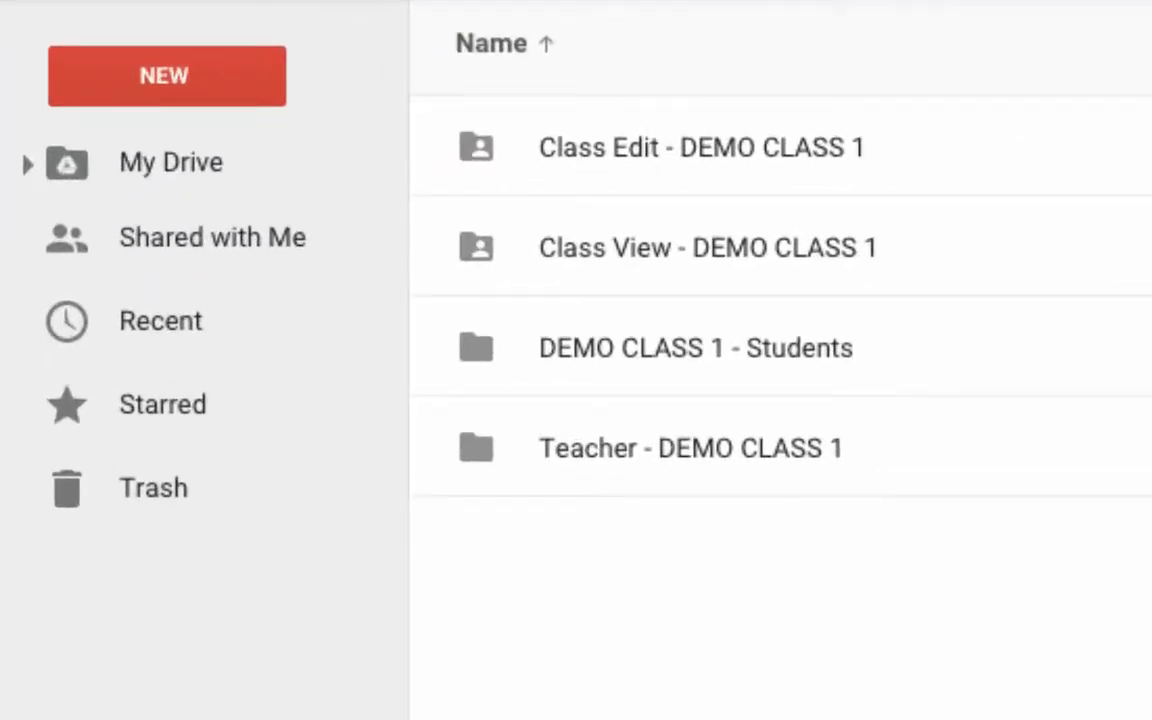
Examine the DEMO CLASS 1 - Students folder and the third student's individual folder inside it, then go back up to My Drive
double_click(733, 368)
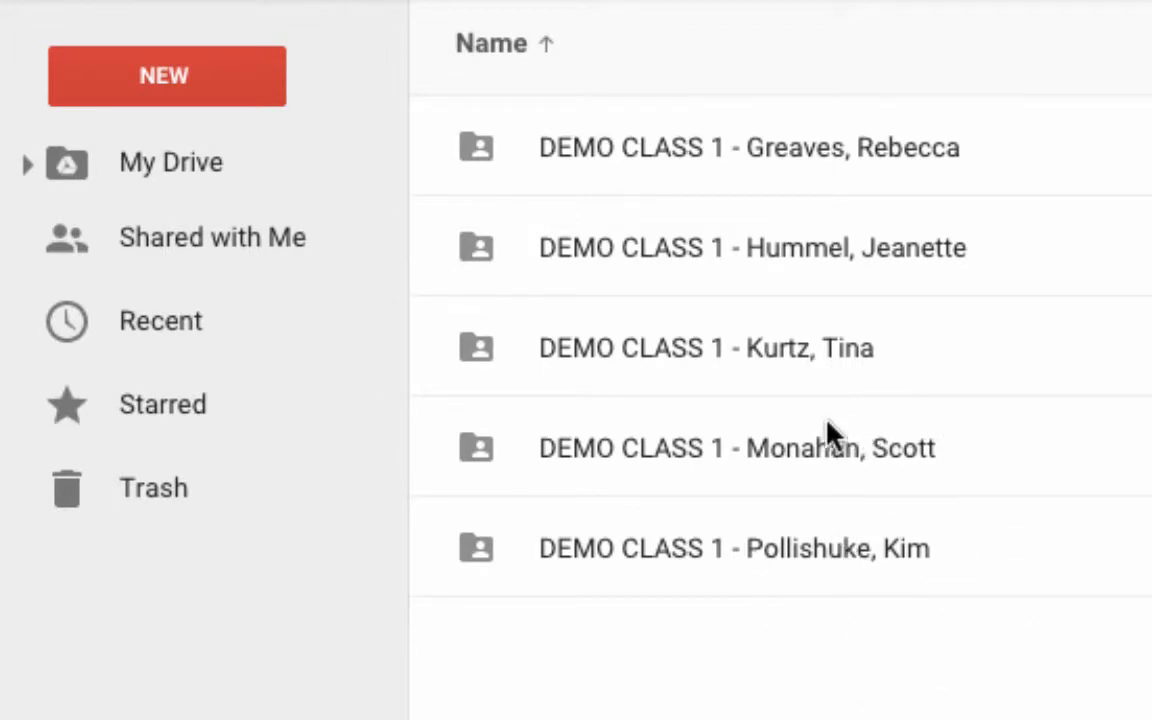
double_click(805, 360)
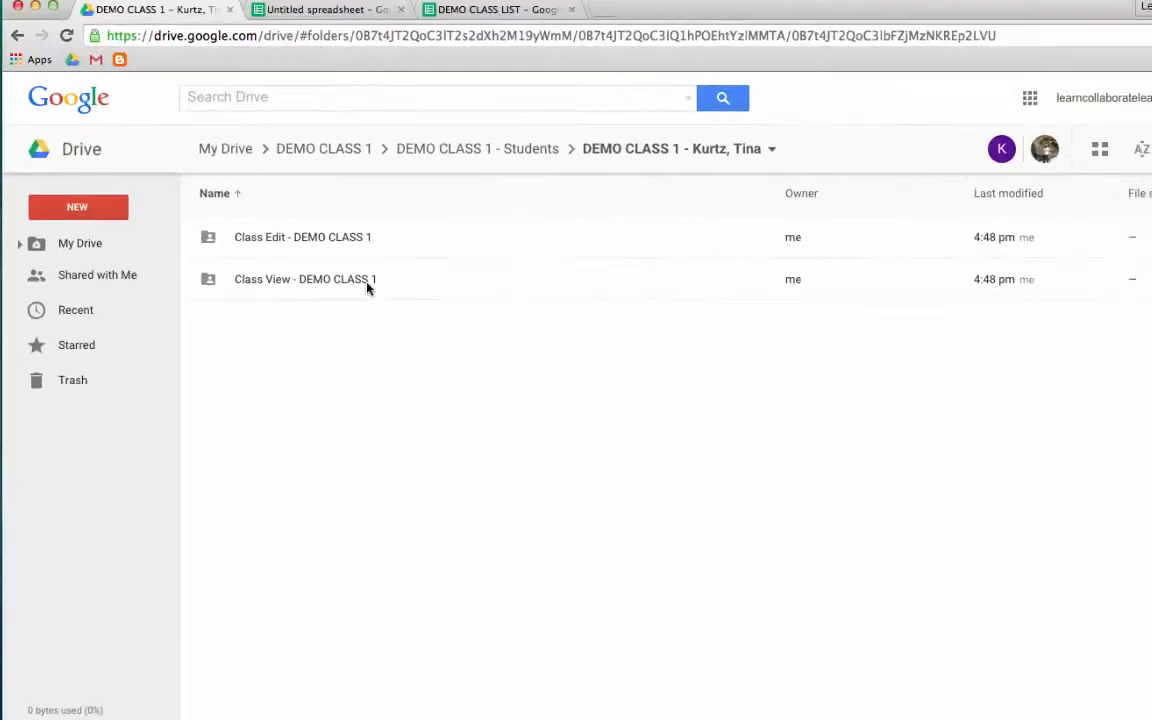
left_click(485, 152)
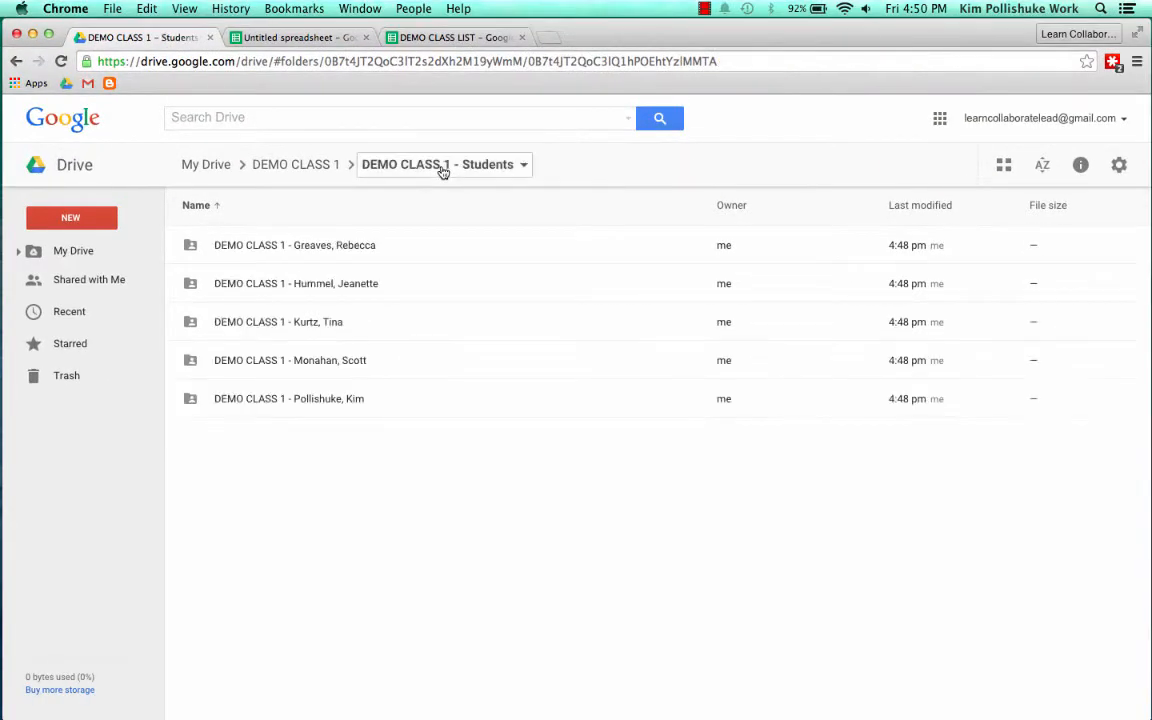
left_click(311, 163)
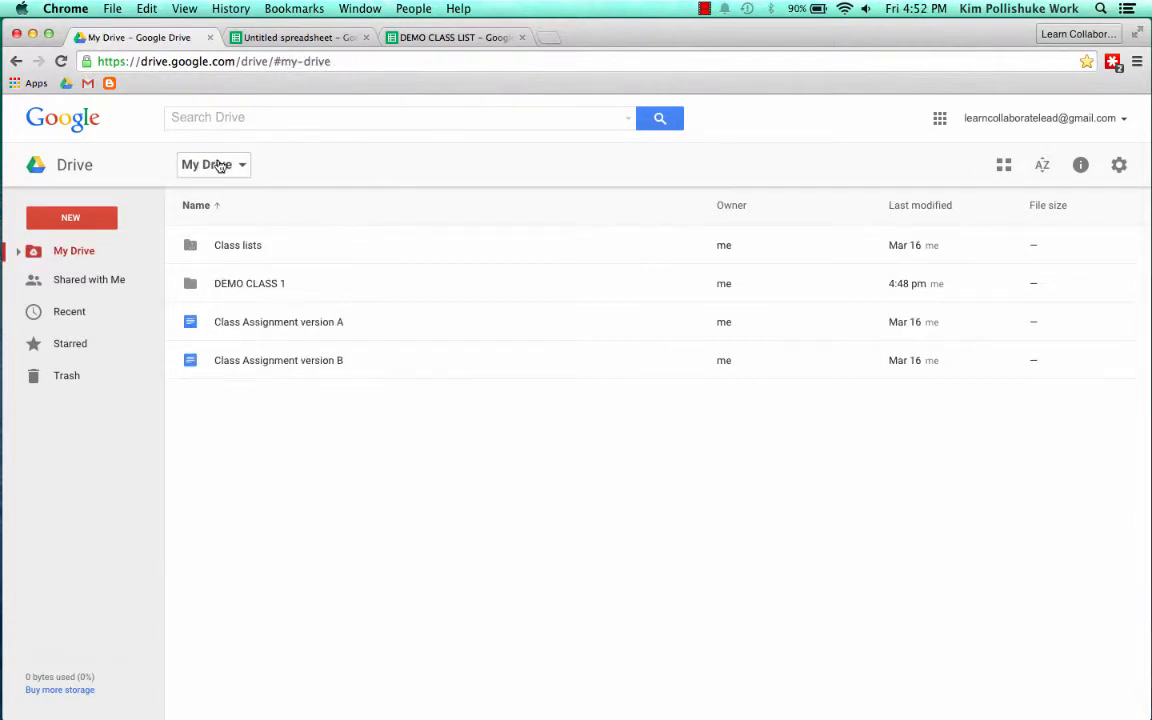
Switch to the student account's Drive, add the student's shared DEMO CLASS 1 folder to My Drive, and open it there
key("ctrl+Left")
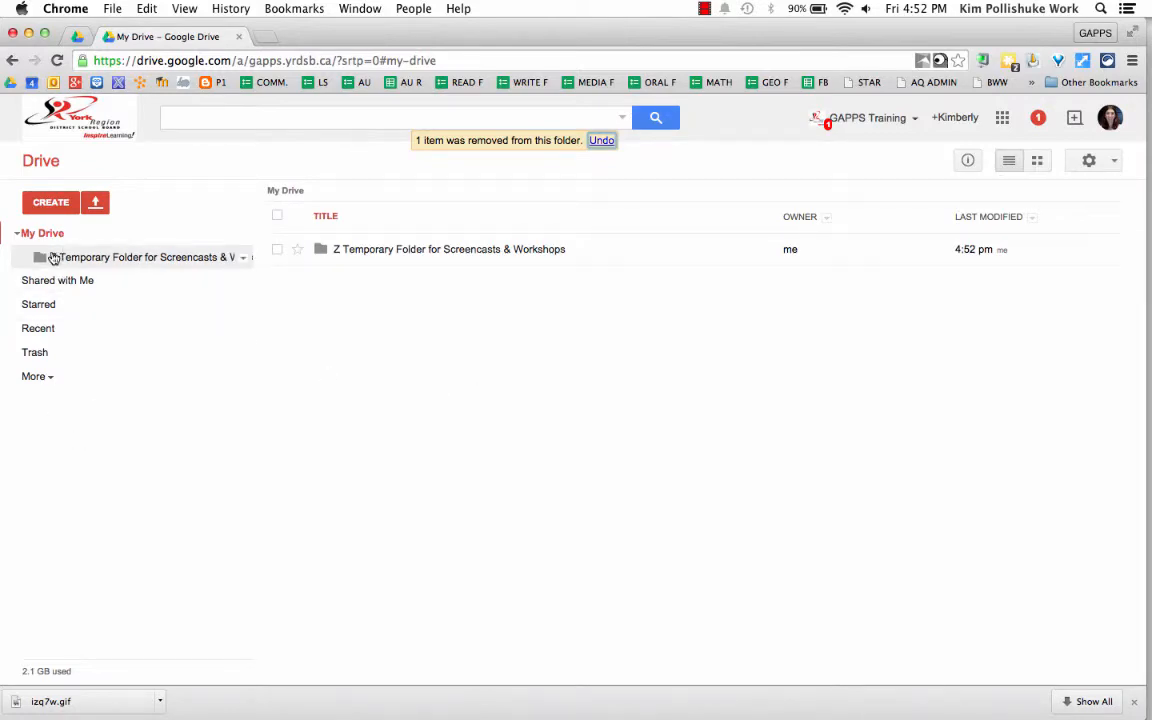
left_click(42, 281)
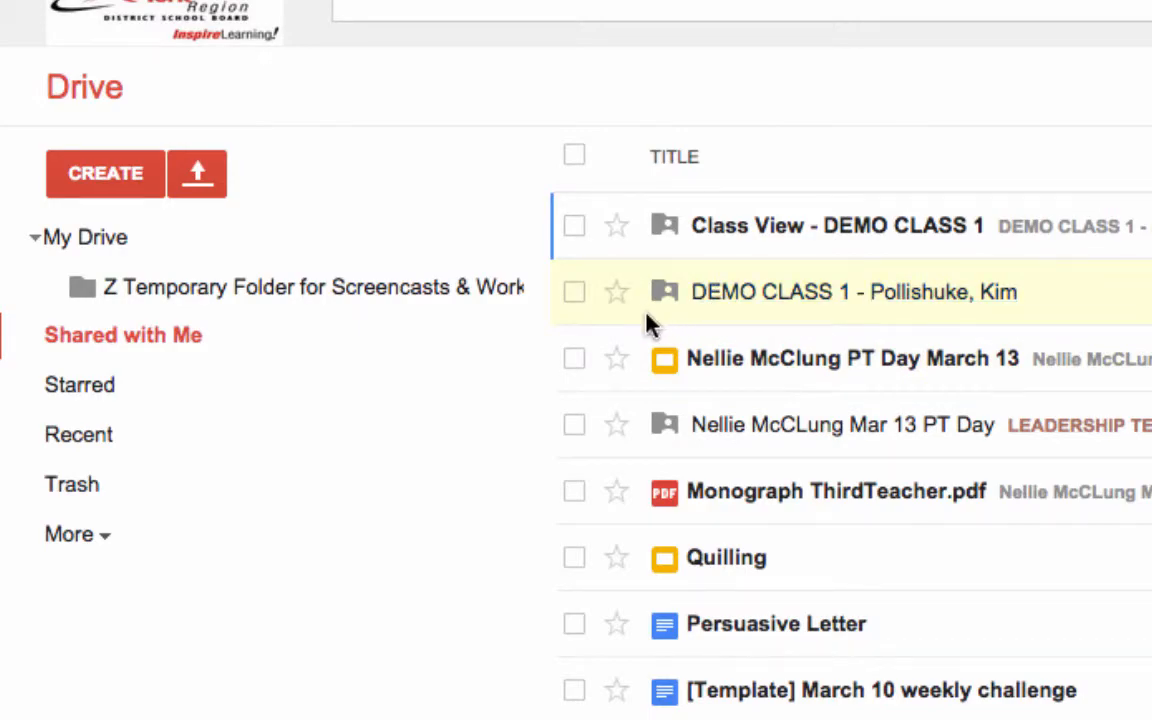
left_click(575, 292)
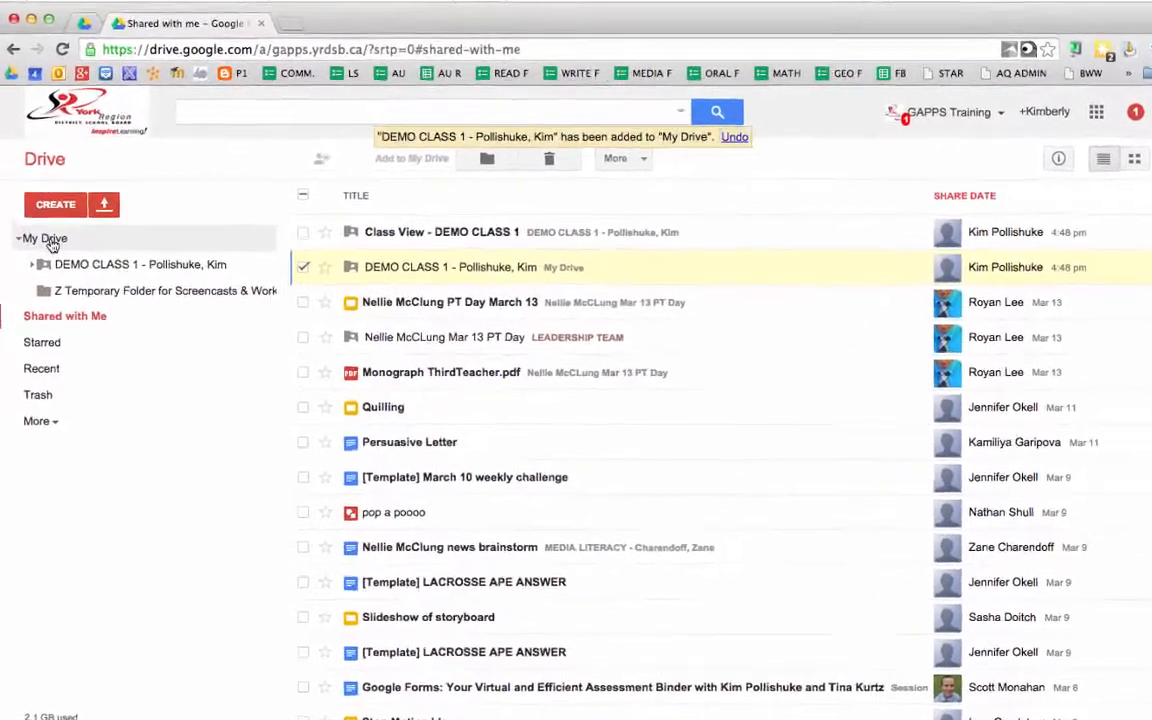
left_click(33, 234)
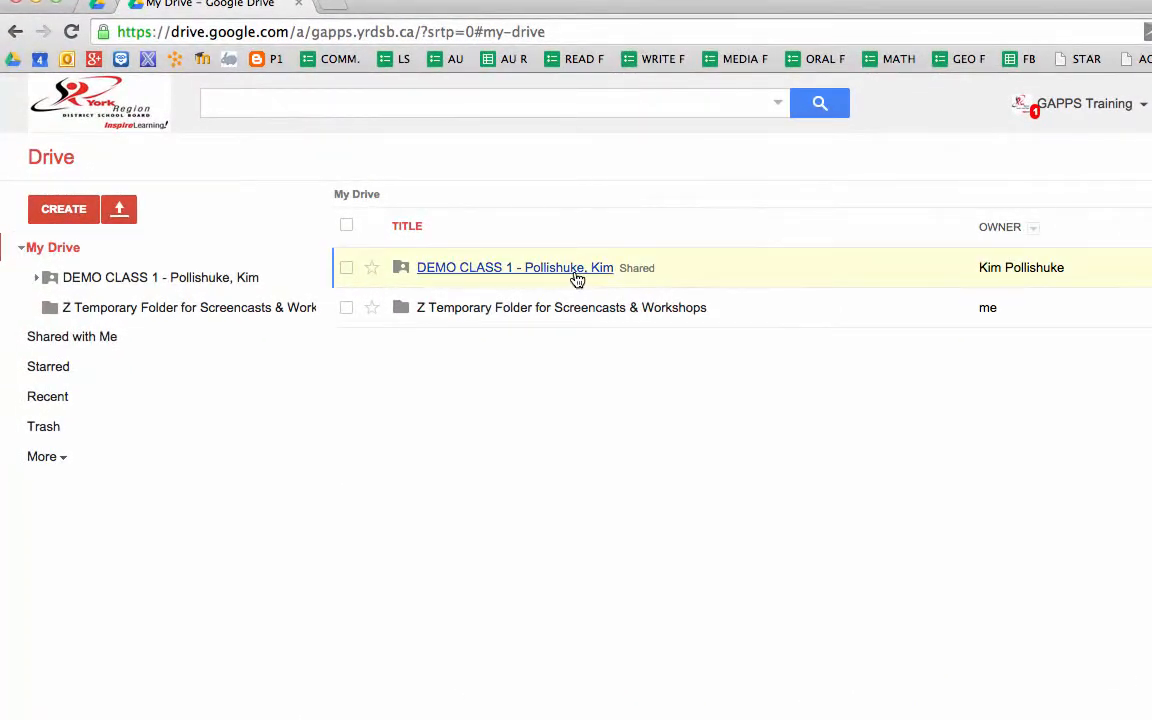
left_click(488, 277)
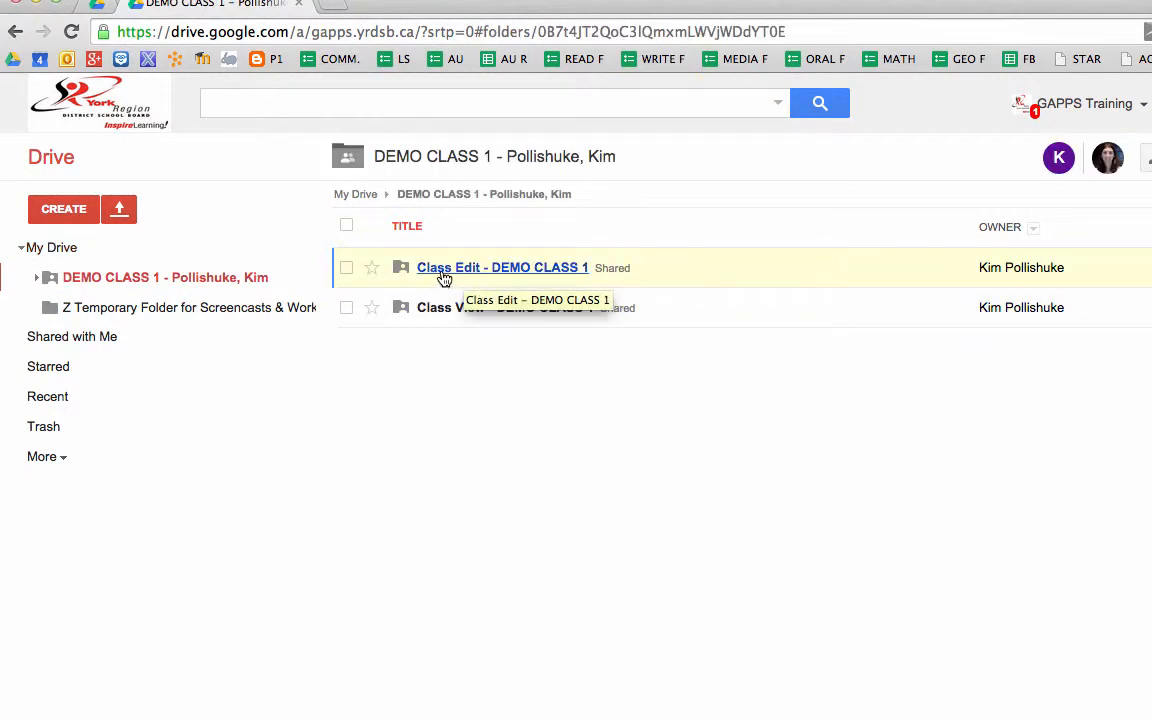